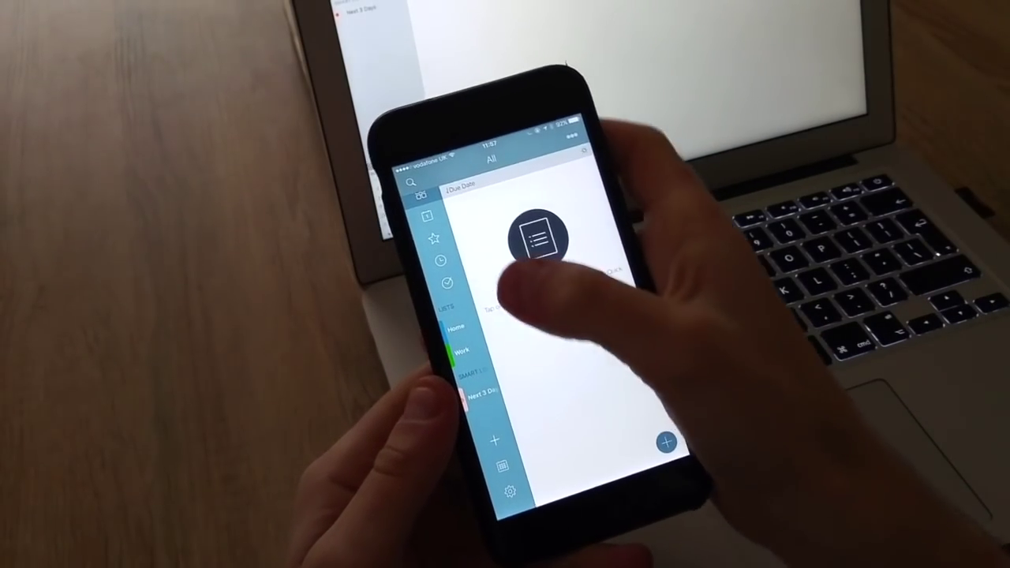
On the iPhone, browse the Today, Starred and Completed views, ending on the empty Work list.
{"action": "left_click", "coordinate": [427, 215]}
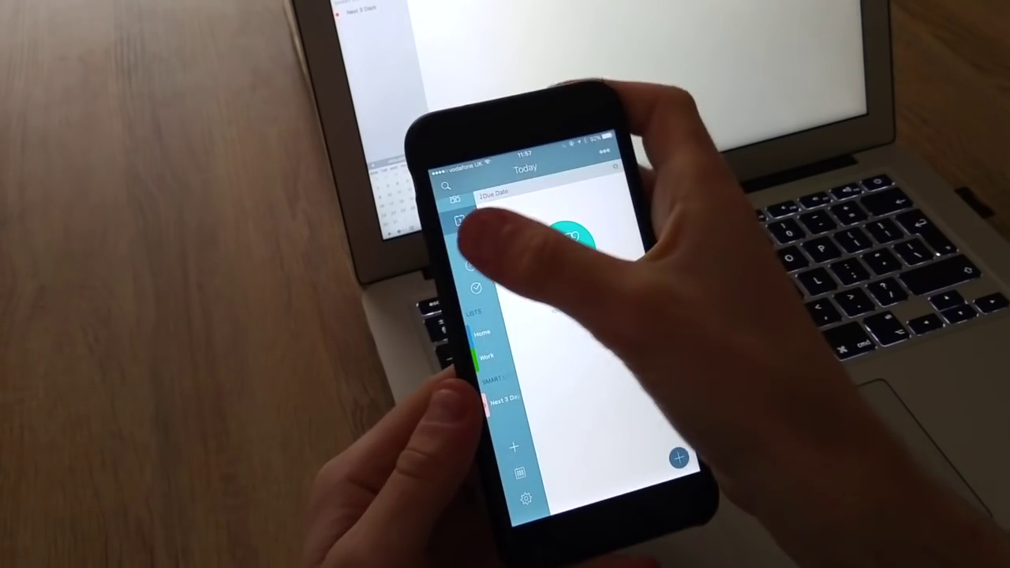
{"action": "left_click", "coordinate": [465, 243]}
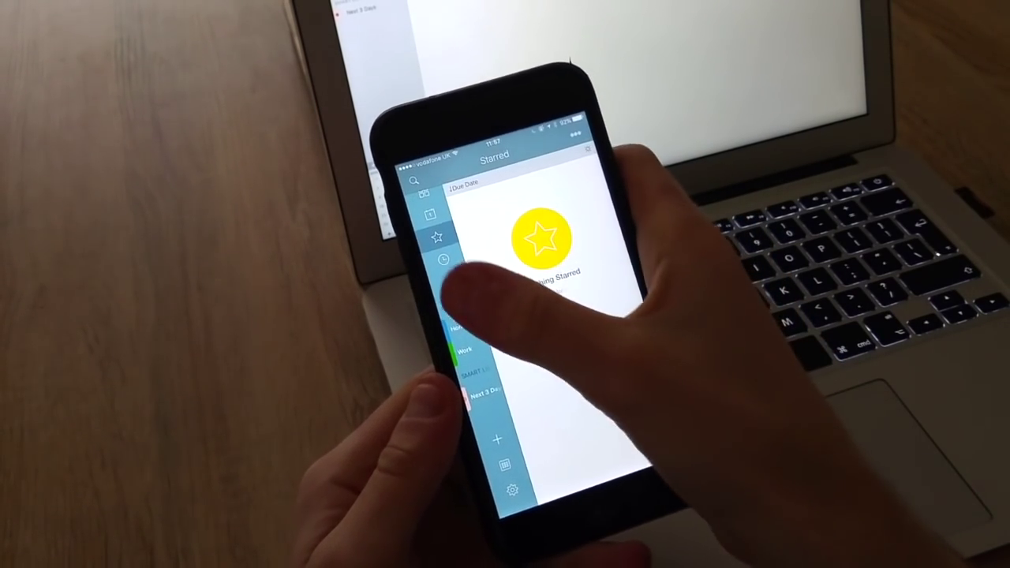
{"action": "left_click", "coordinate": [447, 281]}
{"action": "left_click", "coordinate": [464, 350]}
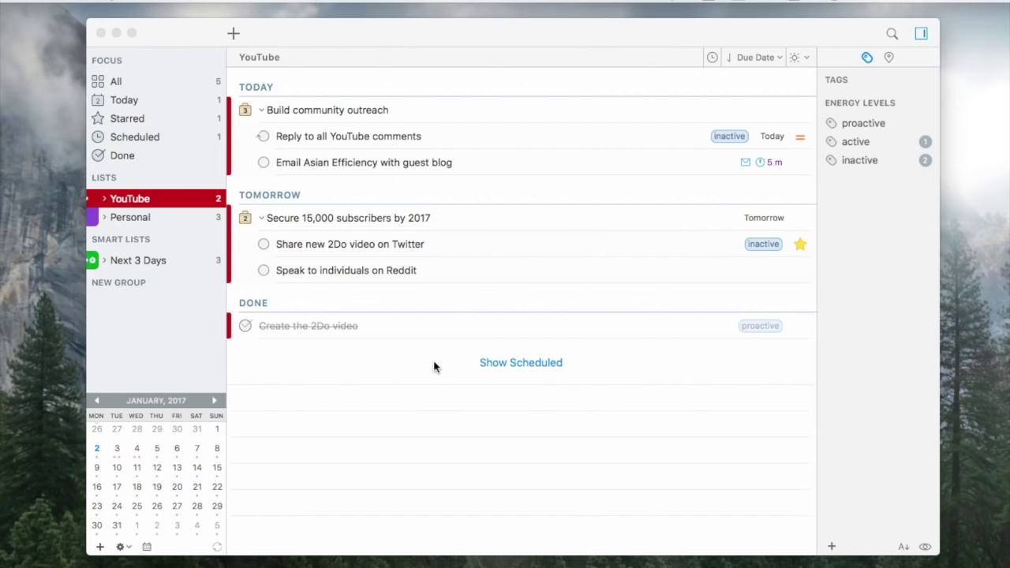
Expand YouTube, add a list named New List 1, and show the new-item choices dropdown.
{"action": "left_click", "coordinate": [104, 198]}
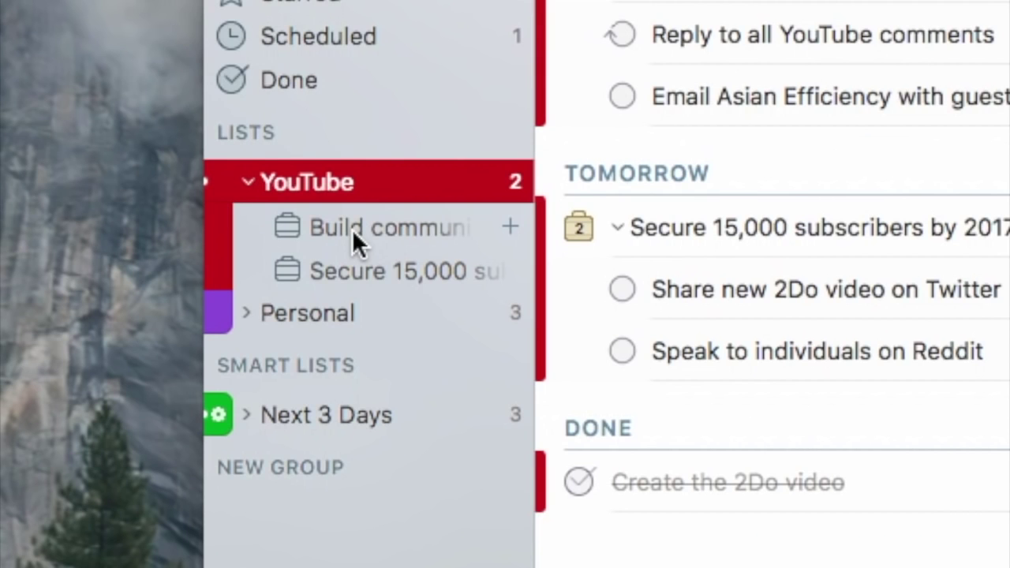
{"action": "mouse_move", "coordinate": [451, 144]}
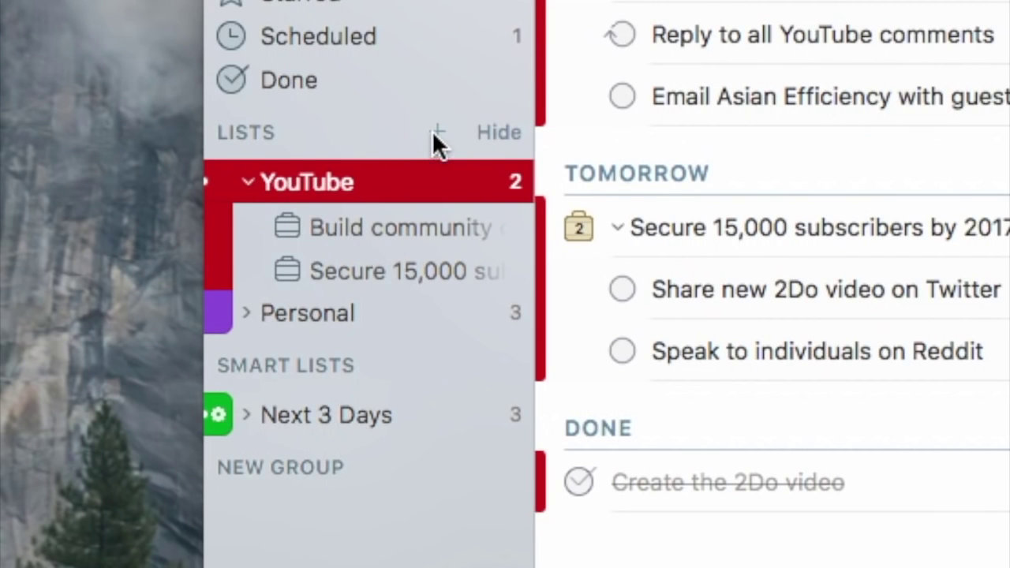
{"action": "left_click", "coordinate": [433, 133]}
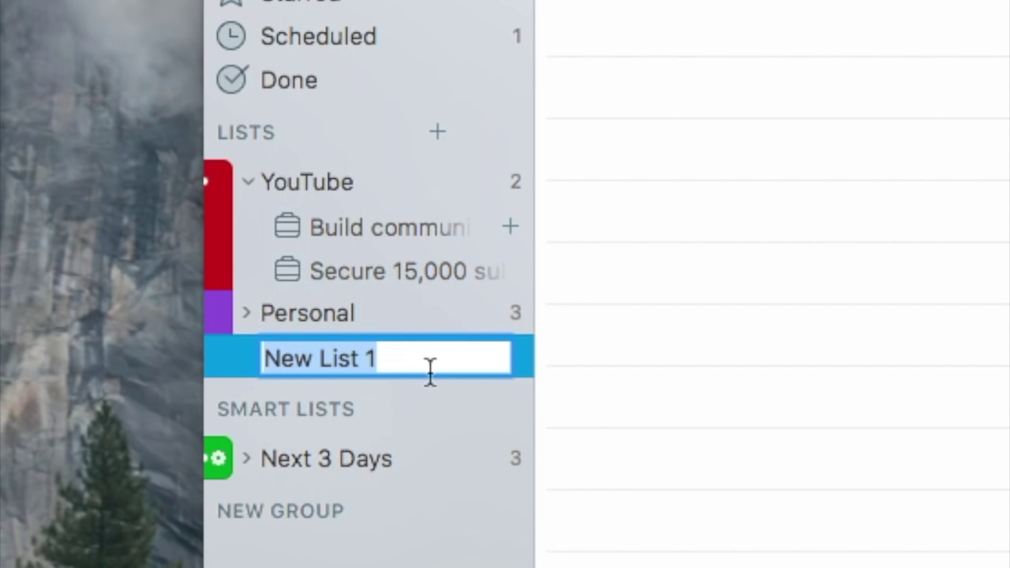
{"action": "left_click", "coordinate": [337, 182]}
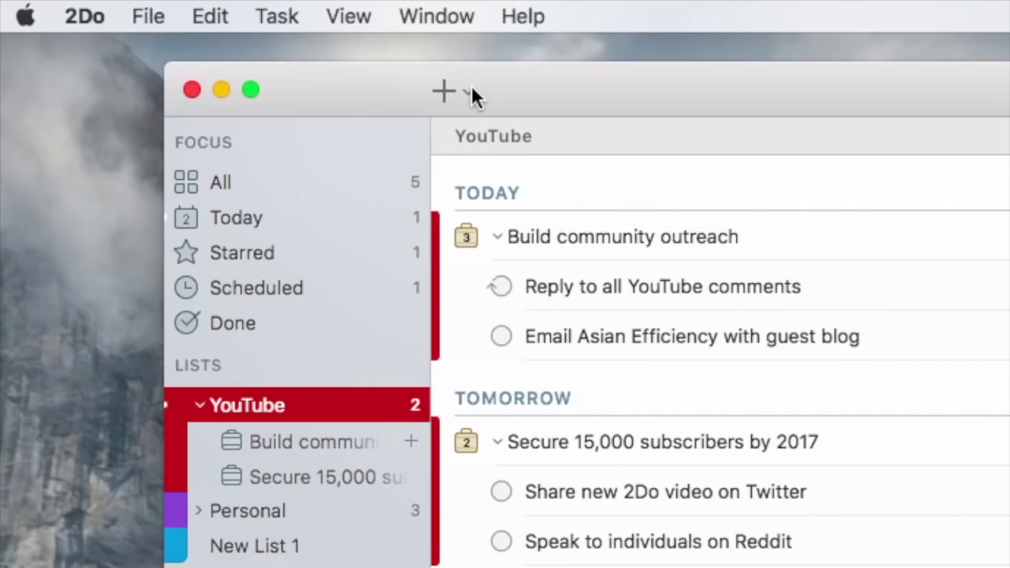
{"action": "left_click", "coordinate": [247, 32]}
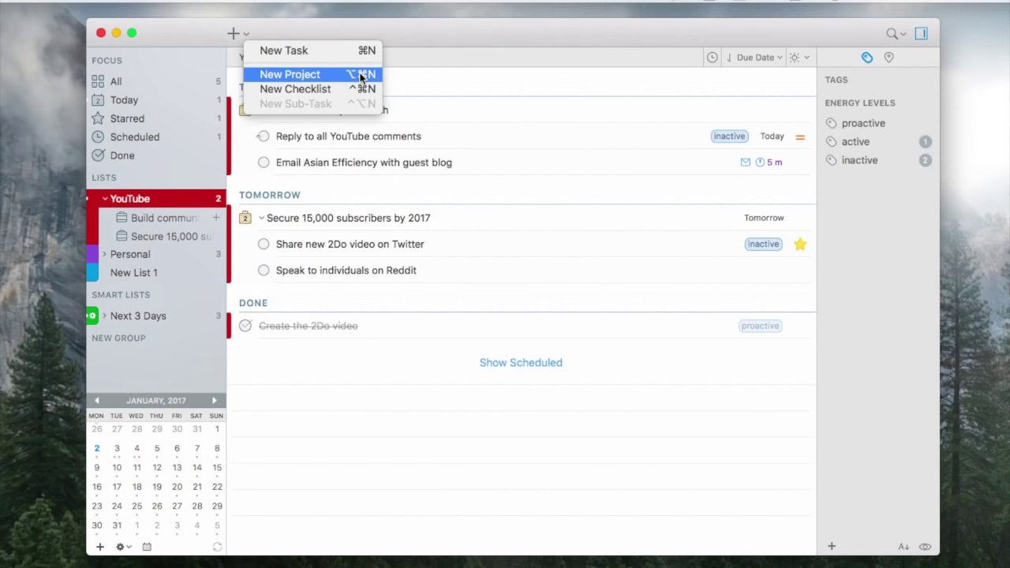
Dismiss the new-item menu, then collapse and re-expand the Build community outreach project.
{"action": "left_click", "coordinate": [256, 95]}
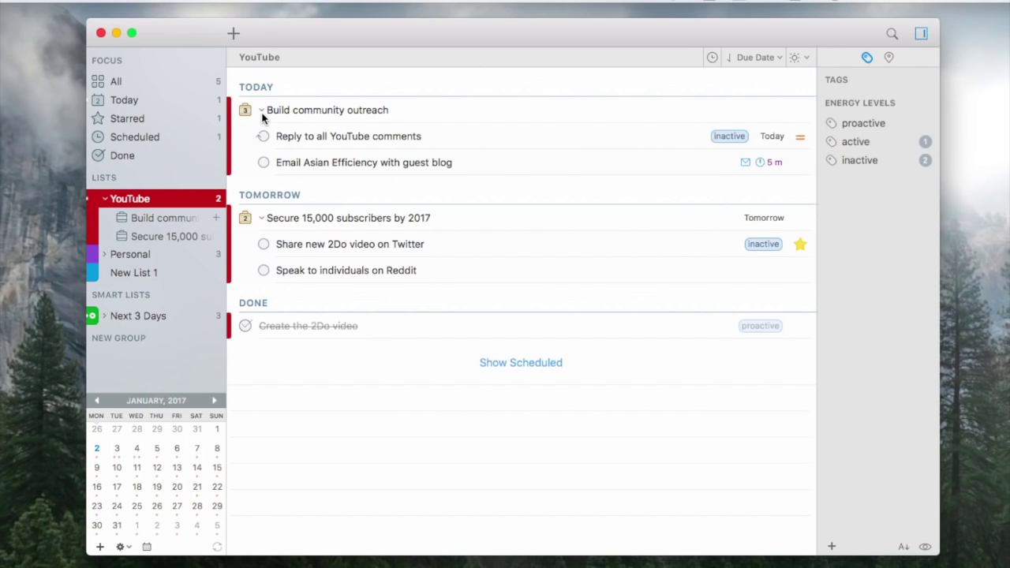
{"action": "left_click", "coordinate": [262, 115]}
{"action": "left_click", "coordinate": [263, 116]}
Open the Shopping List checklist in Personal, then switch to the Next 3 Days smart list.
{"action": "left_click", "coordinate": [142, 253]}
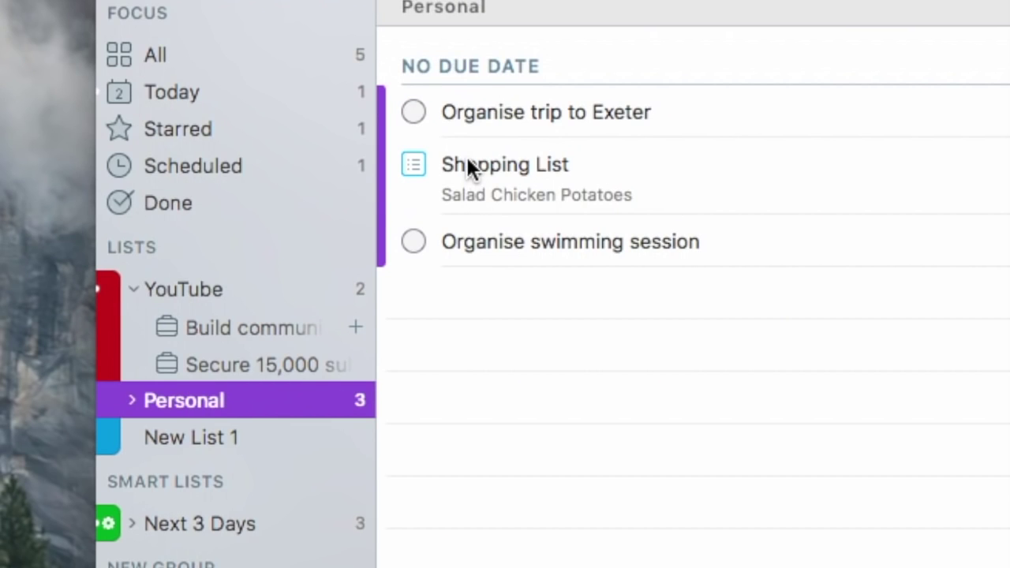
{"action": "left_click", "coordinate": [466, 158]}
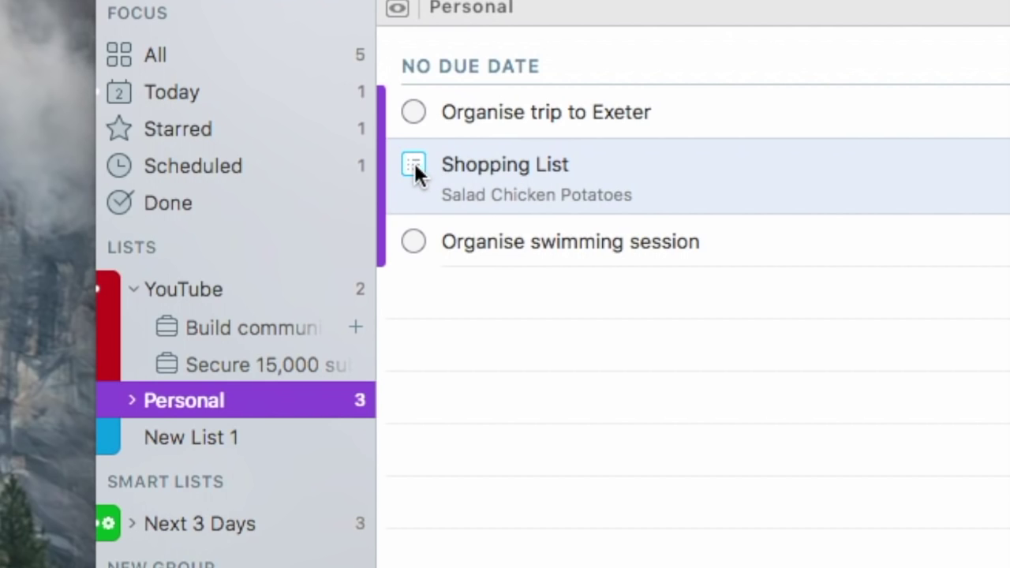
{"action": "double_click", "coordinate": [651, 178]}
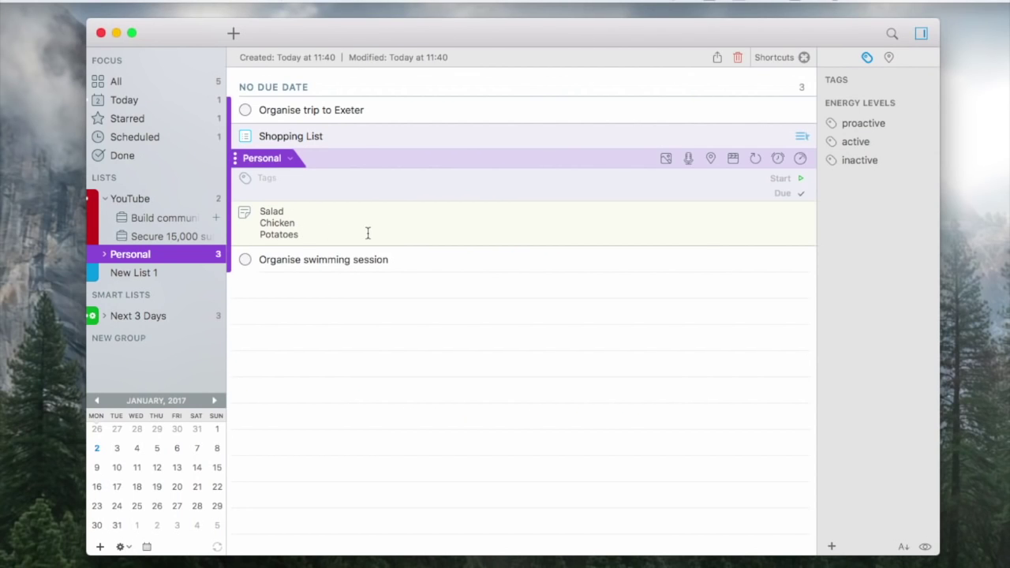
{"action": "left_click", "coordinate": [144, 318]}
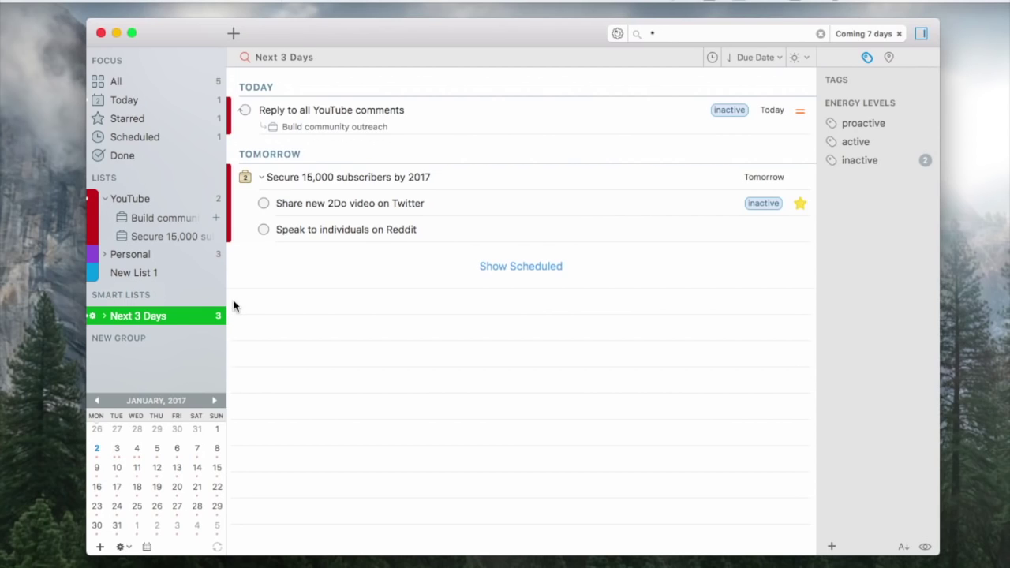
Create a list under NEW GROUP, keeping the default name New List 2.
{"action": "double_click", "coordinate": [94, 317]}
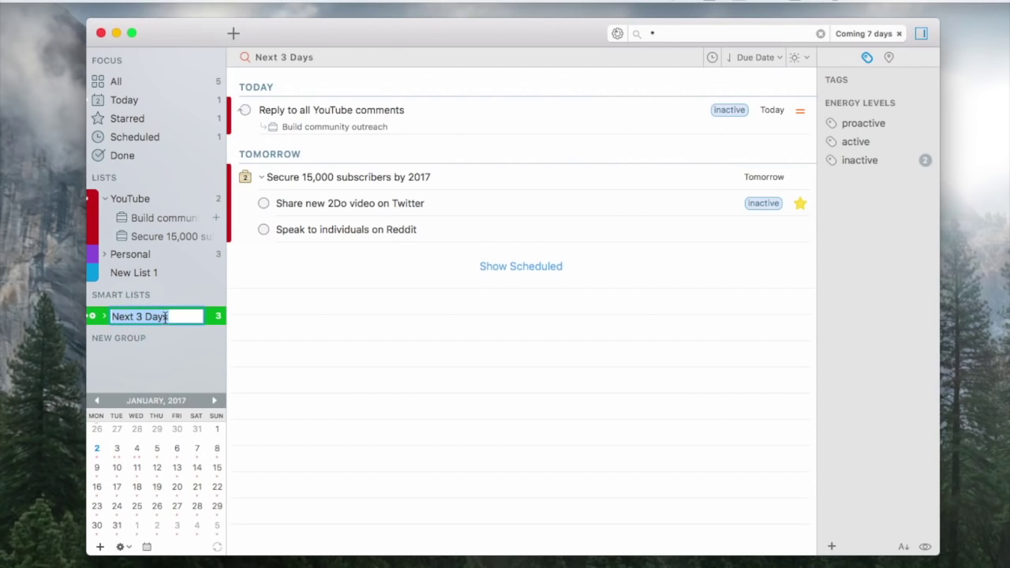
{"action": "left_click", "coordinate": [214, 338]}
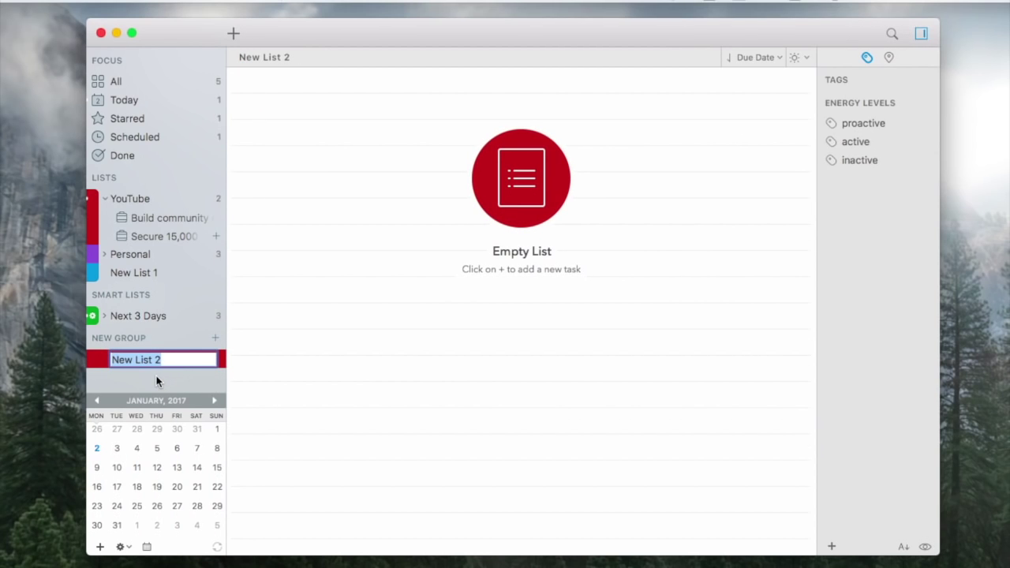
{"action": "key", "text": "Return"}
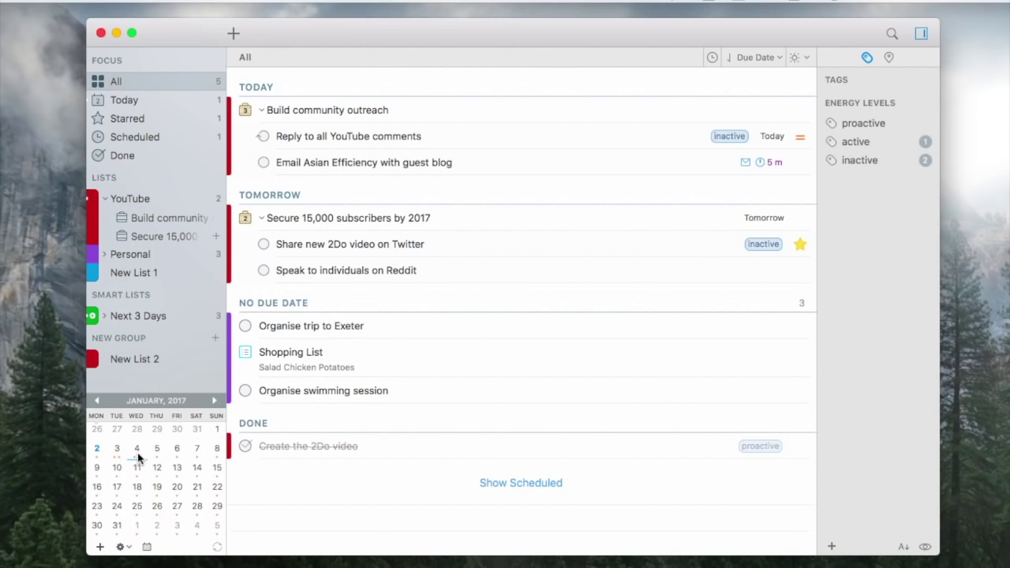
Filter to 3 January in the mini calendar, then view the Today, Starred, Scheduled and Done tasks.
{"action": "left_click", "coordinate": [125, 456]}
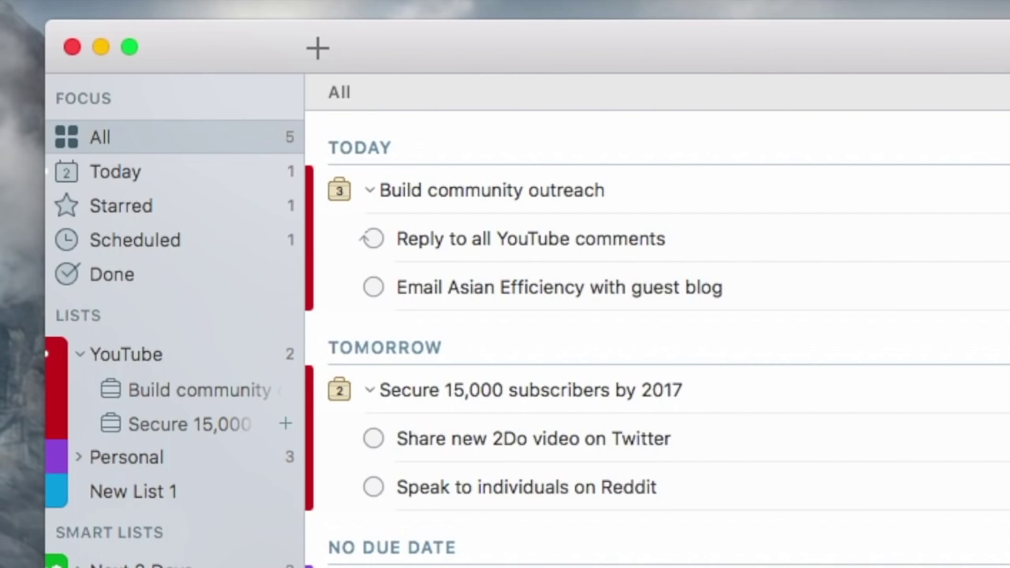
{"action": "left_click", "coordinate": [159, 174]}
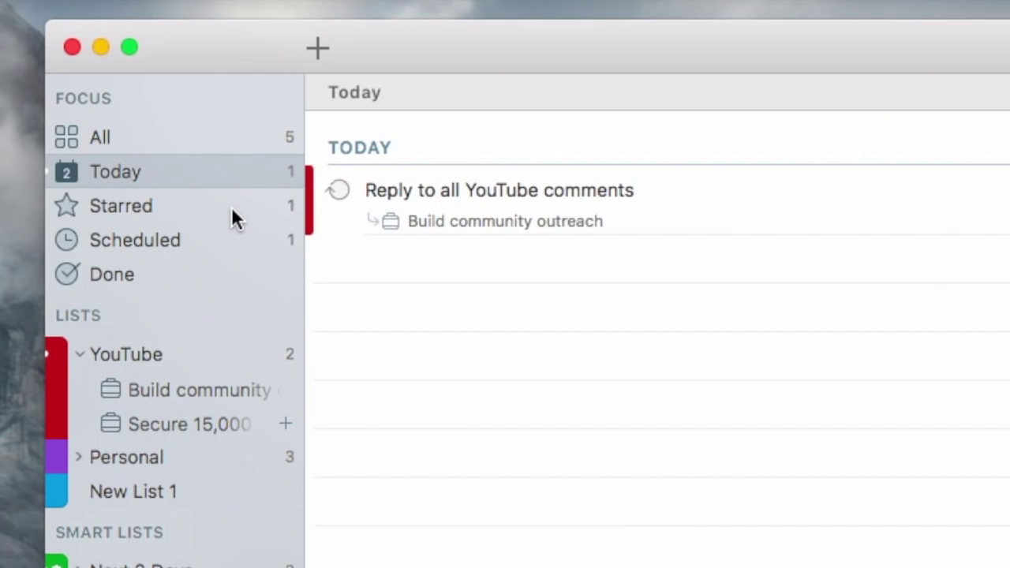
{"action": "left_click", "coordinate": [187, 204]}
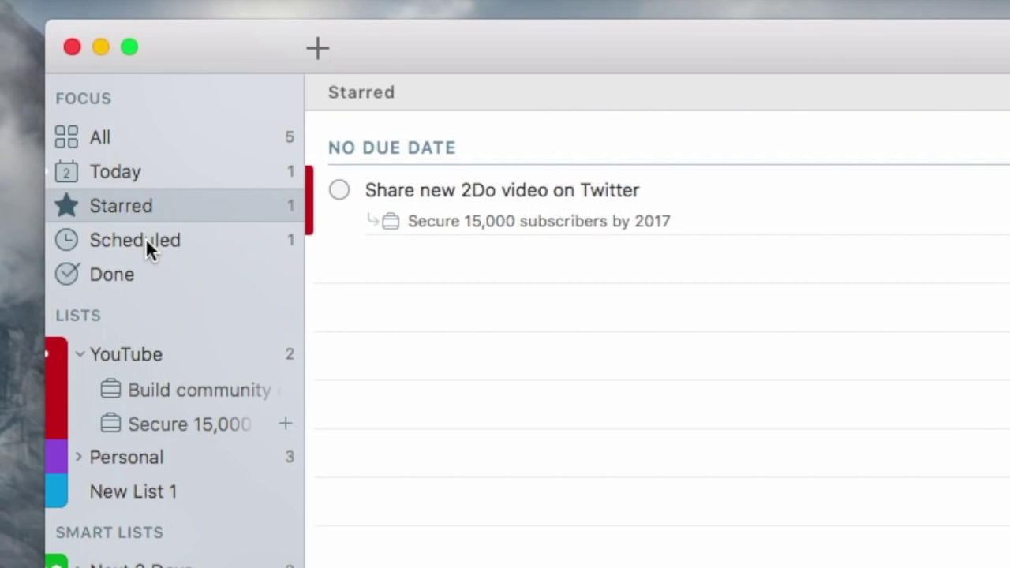
{"action": "left_click", "coordinate": [145, 239]}
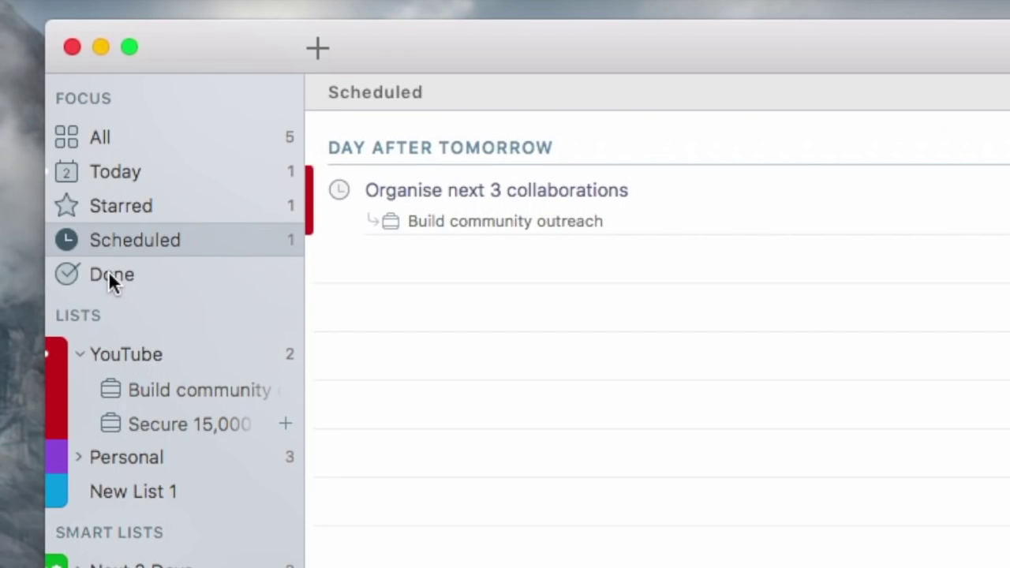
{"action": "left_click", "coordinate": [110, 275]}
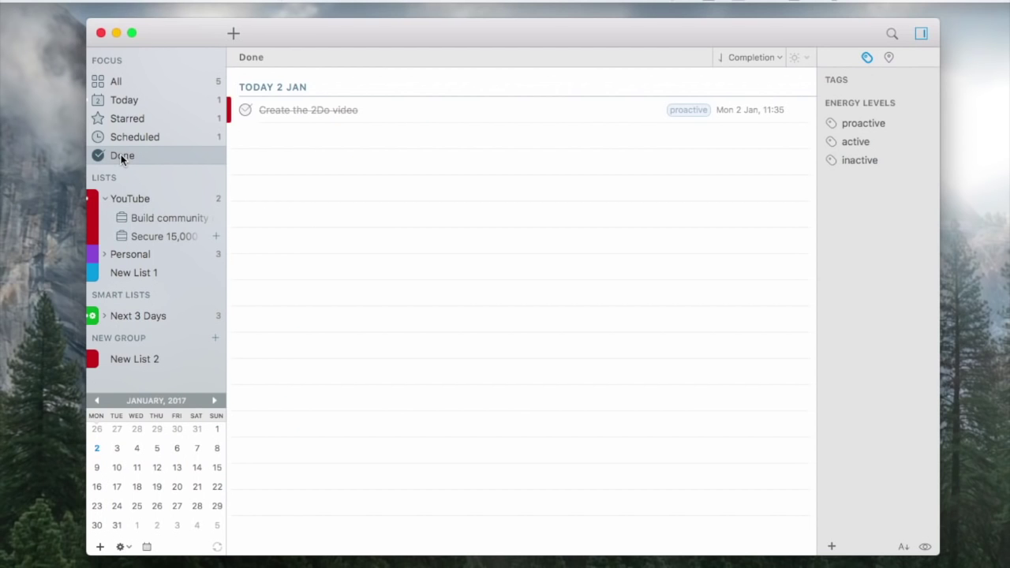
Switch between YouTube and all lists, then open Reply to all YouTube comments for editing.
{"action": "left_click", "coordinate": [129, 200]}
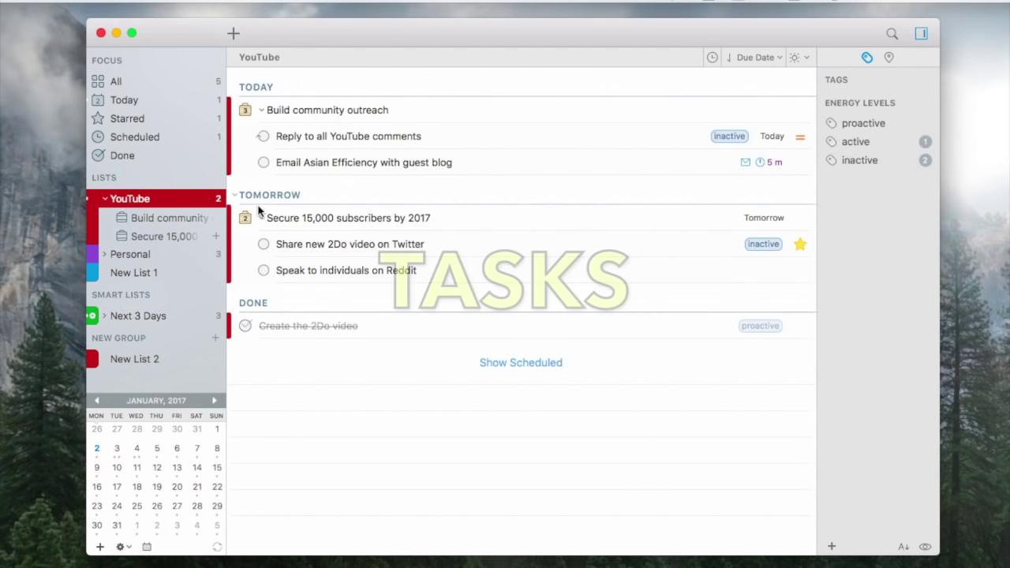
{"action": "left_click", "coordinate": [140, 179]}
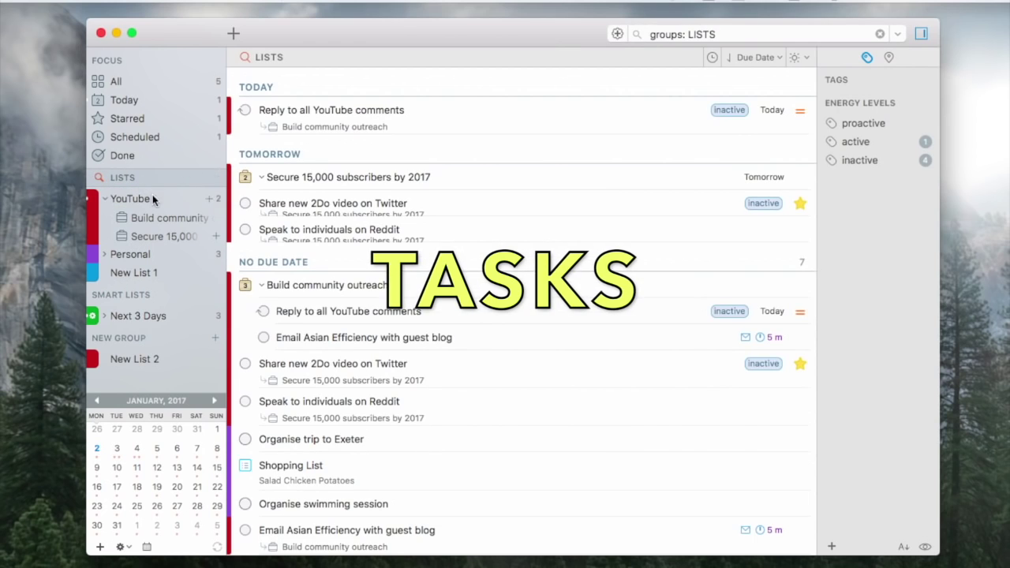
{"action": "left_click", "coordinate": [140, 202]}
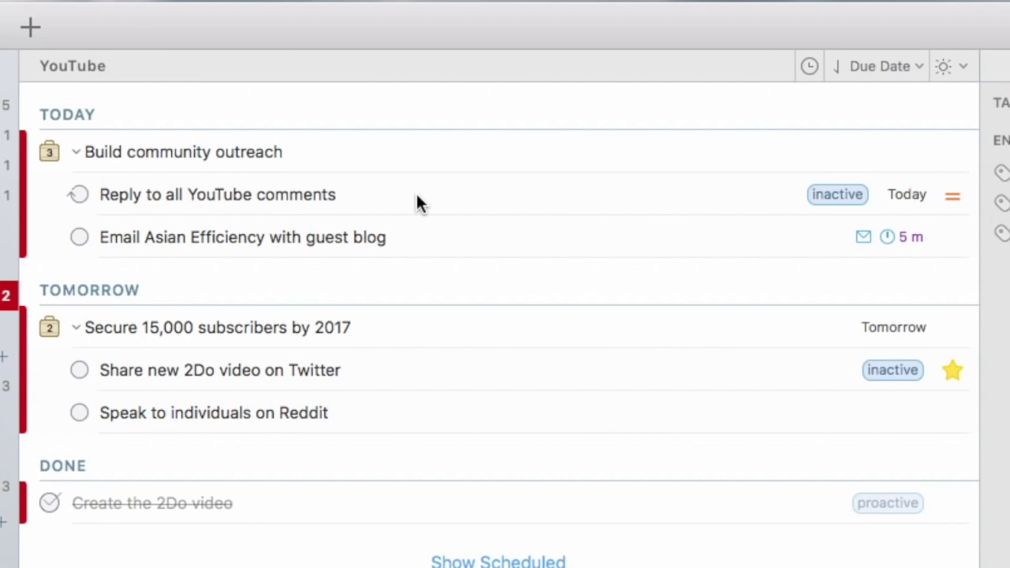
{"action": "double_click", "coordinate": [469, 197]}
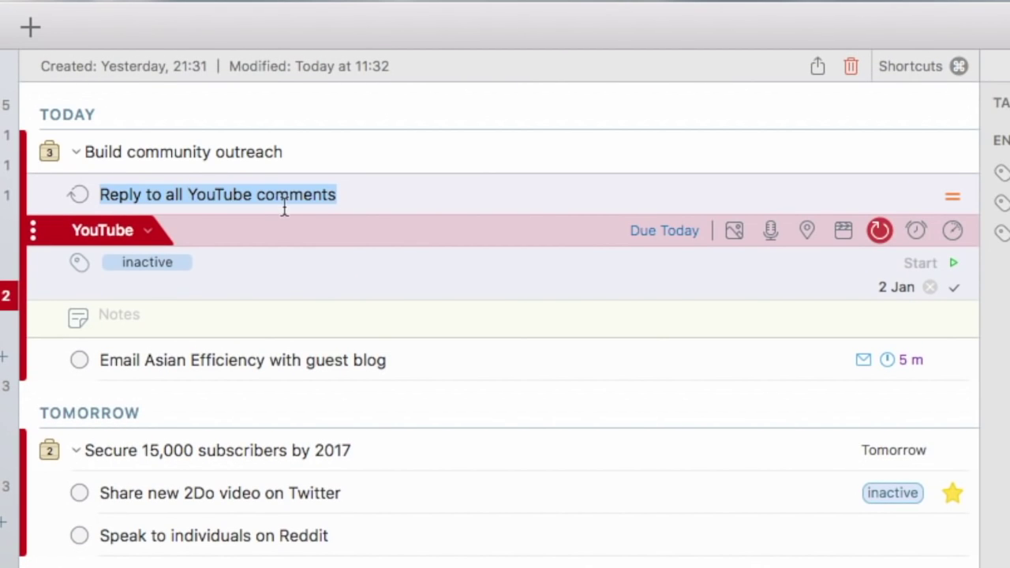
{"action": "mouse_move", "coordinate": [881, 233]}
{"action": "left_click", "coordinate": [878, 232]}
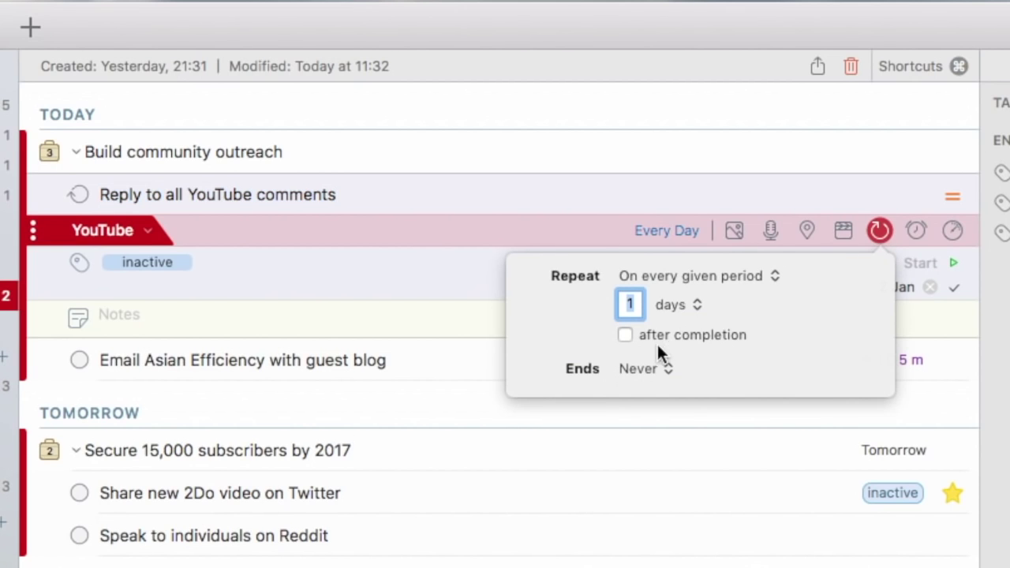
{"action": "left_click", "coordinate": [710, 277]}
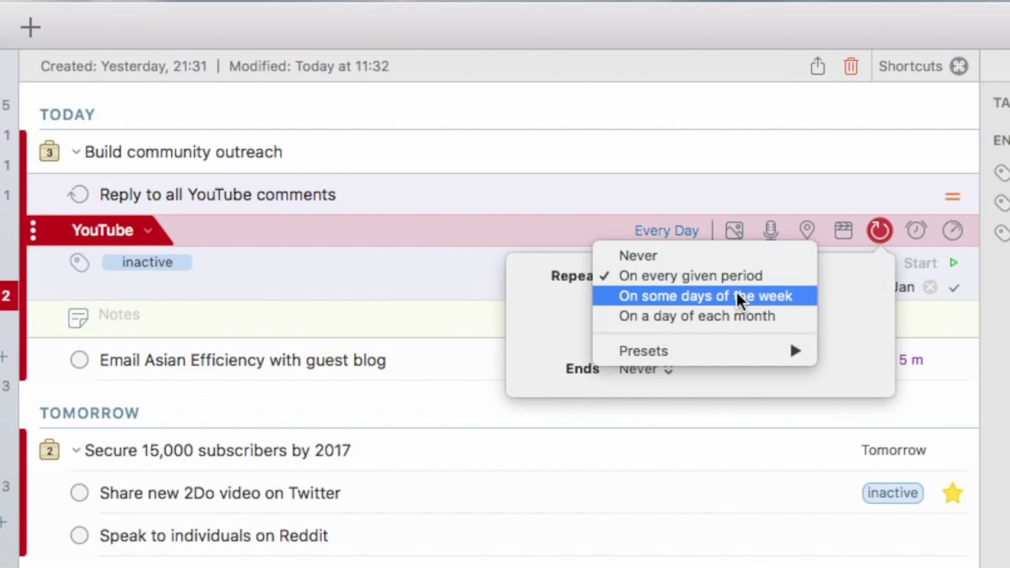
{"action": "mouse_move", "coordinate": [728, 350]}
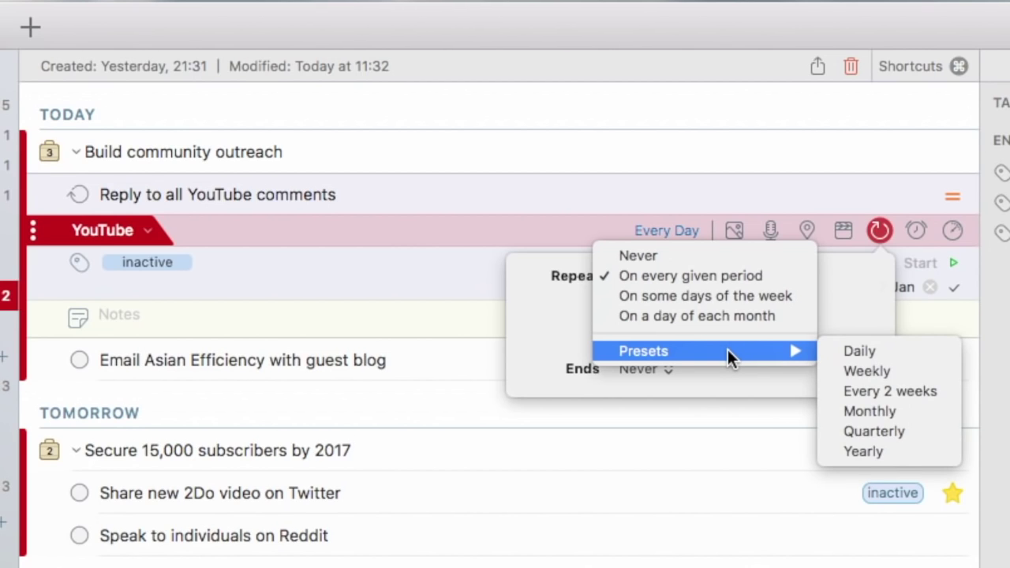
{"action": "left_click", "coordinate": [649, 263]}
{"action": "left_click", "coordinate": [149, 229]}
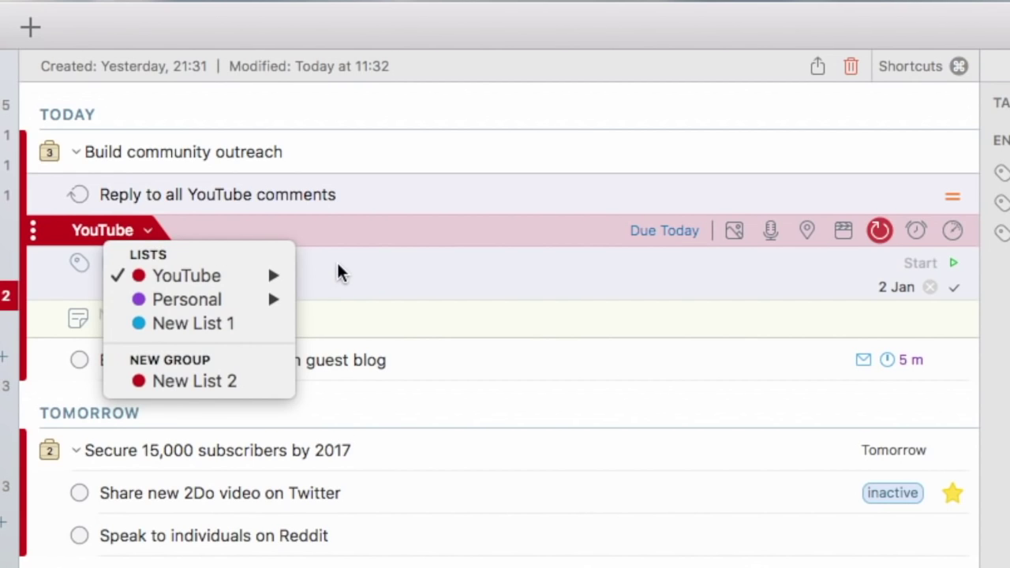
{"action": "left_click", "coordinate": [341, 274]}
{"action": "left_click", "coordinate": [150, 231]}
{"action": "left_click", "coordinate": [337, 273]}
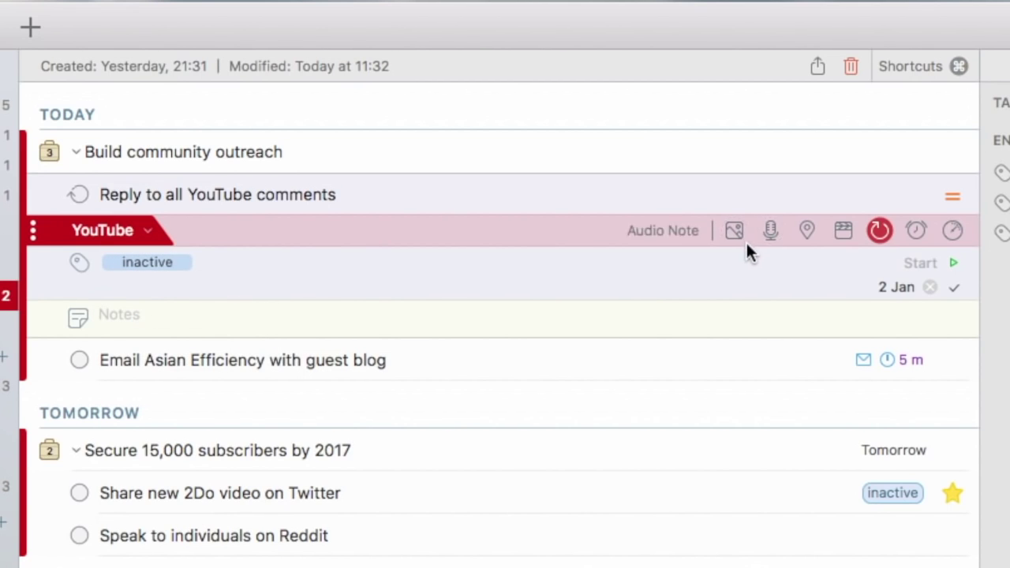
Add an e-mail action to the task and enter the contact's e-mail address.
{"action": "left_click", "coordinate": [811, 233]}
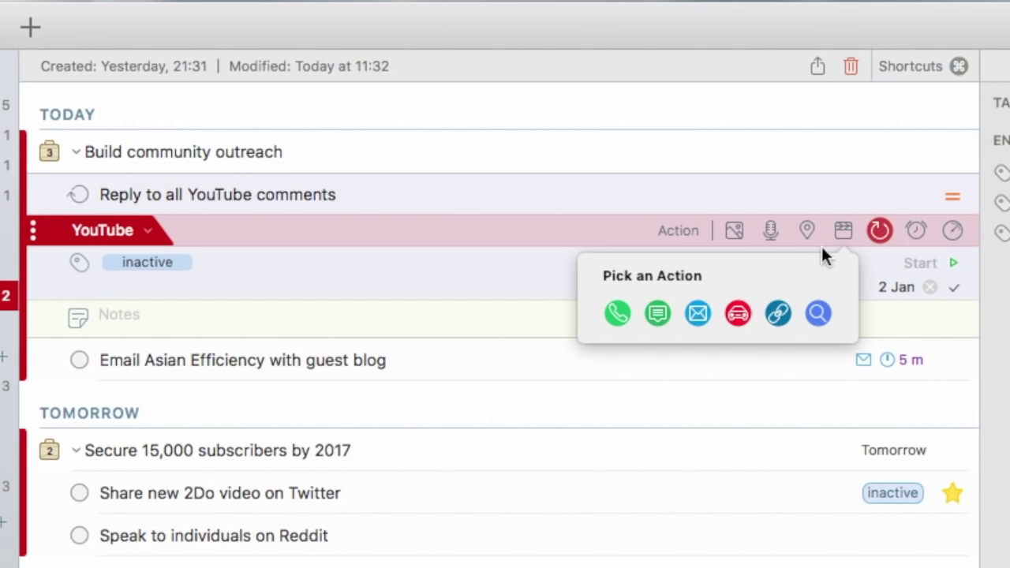
{"action": "left_click", "coordinate": [698, 314]}
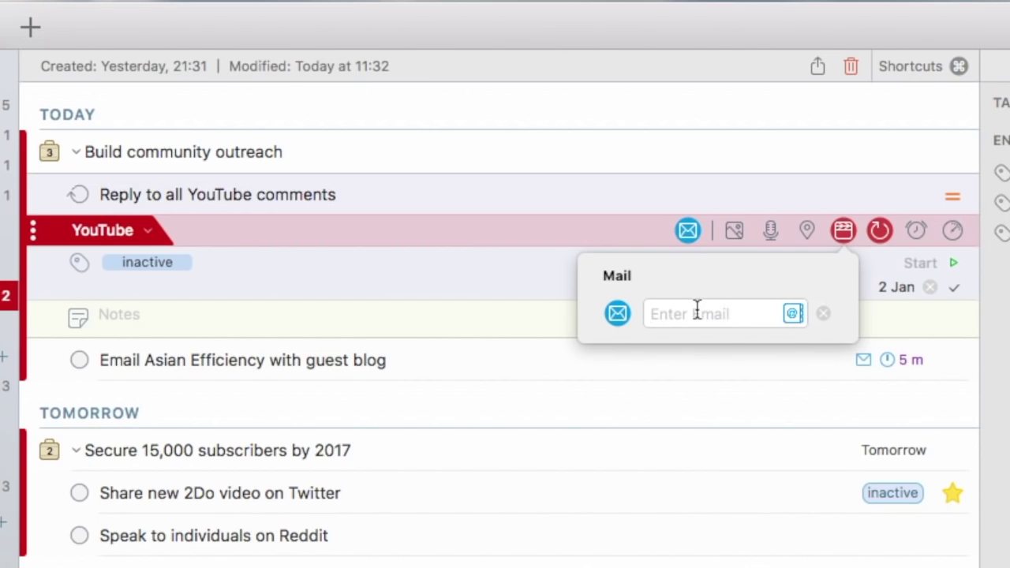
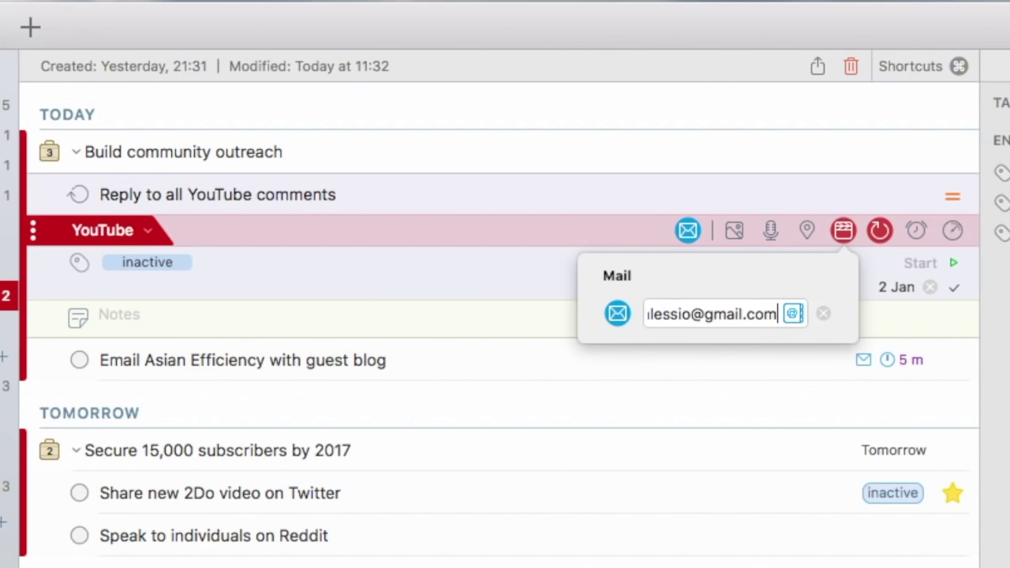
{"action": "key", "text": "Return"}
Browse the alarm presets without choosing one, then bring up the task's Duration settings at 0 Mins.
{"action": "left_click", "coordinate": [916, 230]}
{"action": "left_click", "coordinate": [765, 275]}
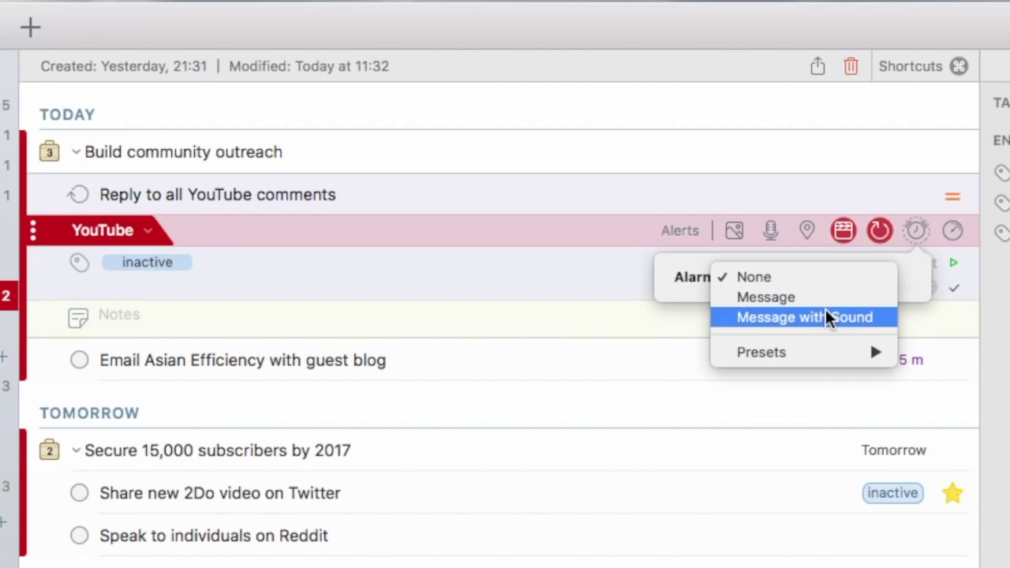
{"action": "mouse_move", "coordinate": [817, 354]}
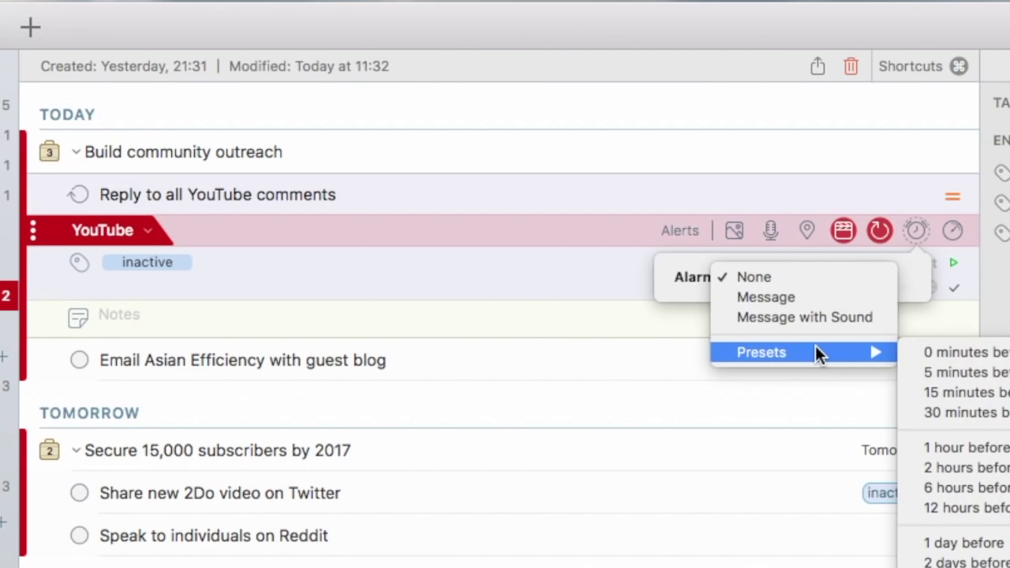
{"action": "left_click", "coordinate": [951, 230]}
{"action": "left_click", "coordinate": [951, 230]}
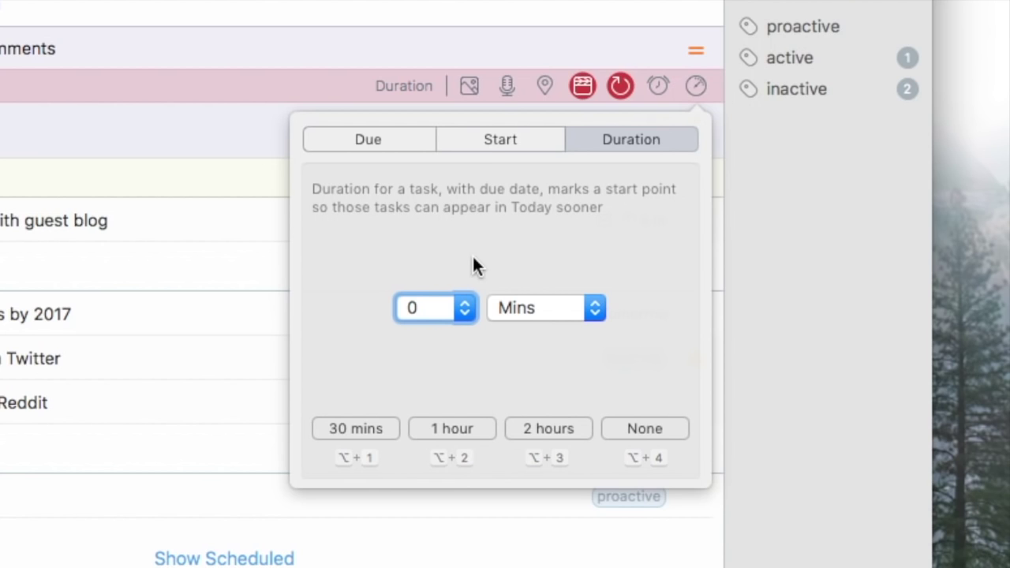
Set the Reply to all YouTube comments task's start date to 2 Jan and close the calendar.
{"action": "left_click", "coordinate": [469, 154]}
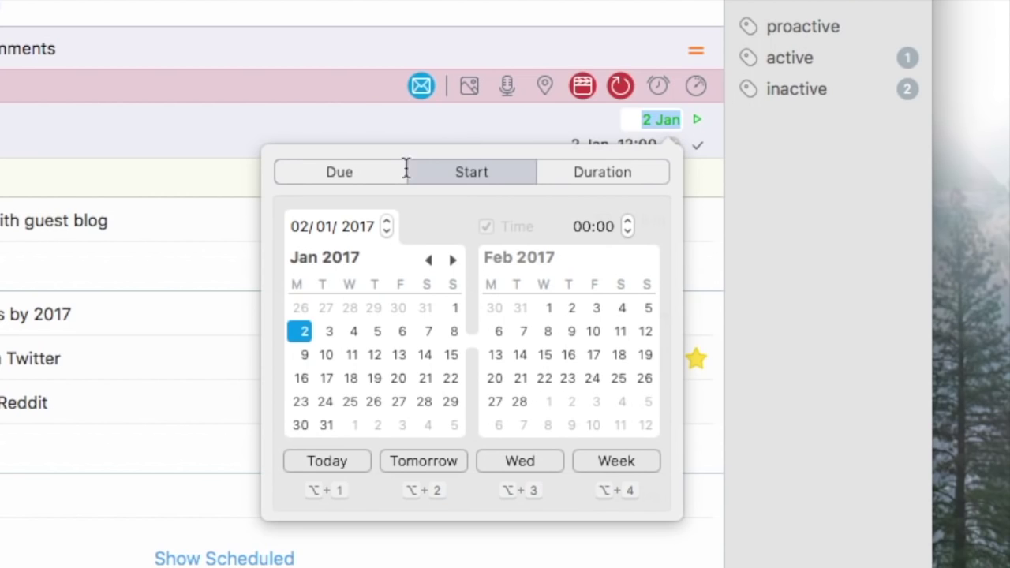
{"action": "left_click", "coordinate": [382, 176]}
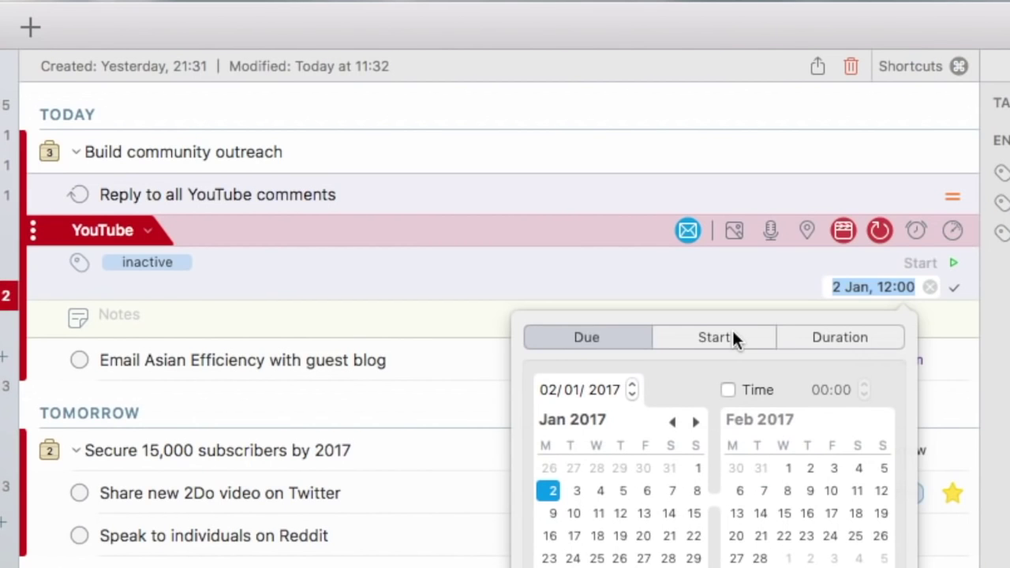
{"action": "left_click", "coordinate": [442, 197]}
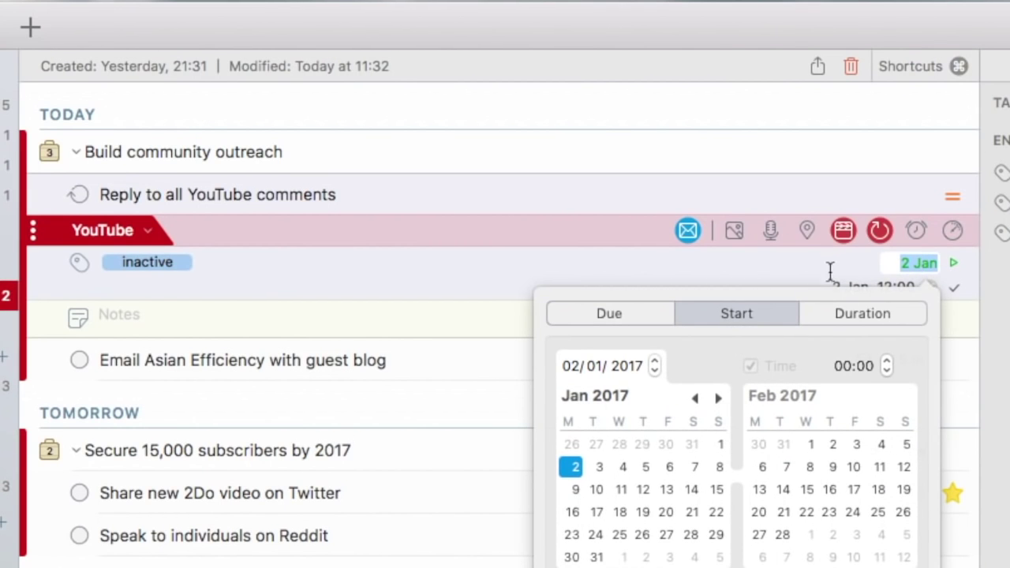
{"action": "left_click", "coordinate": [749, 262]}
{"action": "left_click", "coordinate": [158, 267]}
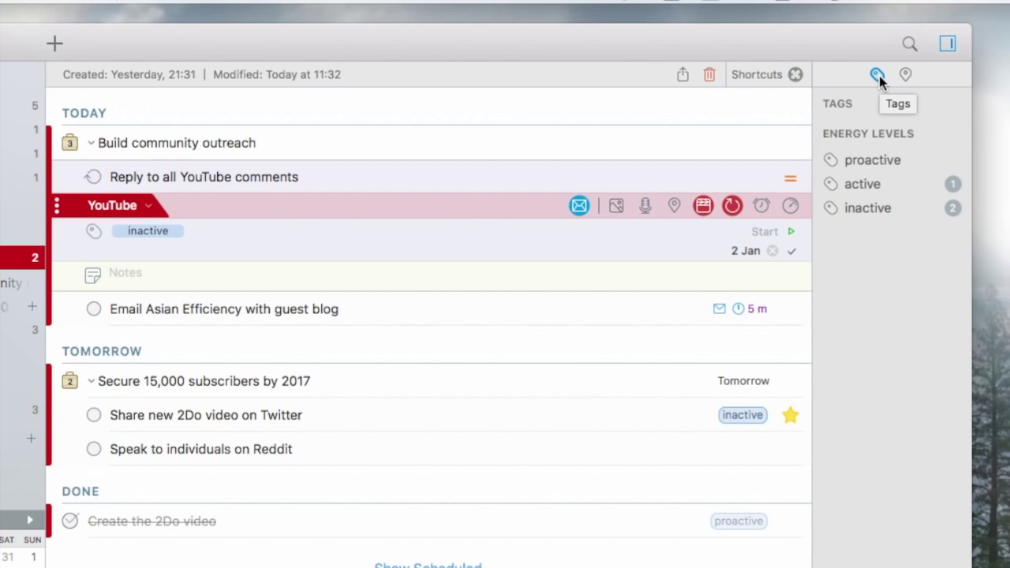
Drag the proactive tag onto Email Asian Efficiency and star Reply to all YouTube comments.
{"action": "left_click_drag", "start_coordinate": [875, 161], "coordinate": [540, 215]}
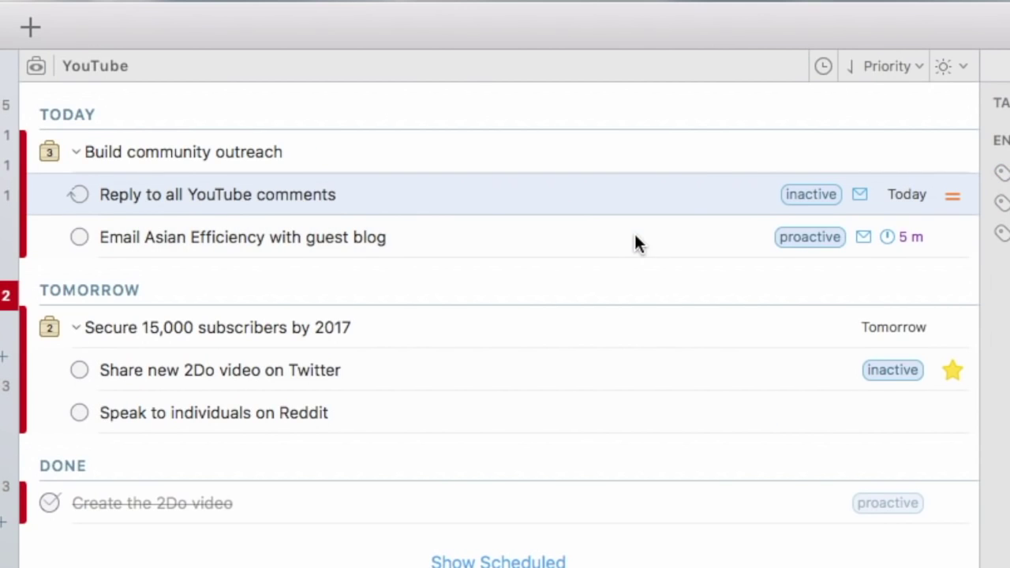
{"action": "double_click", "coordinate": [676, 185]}
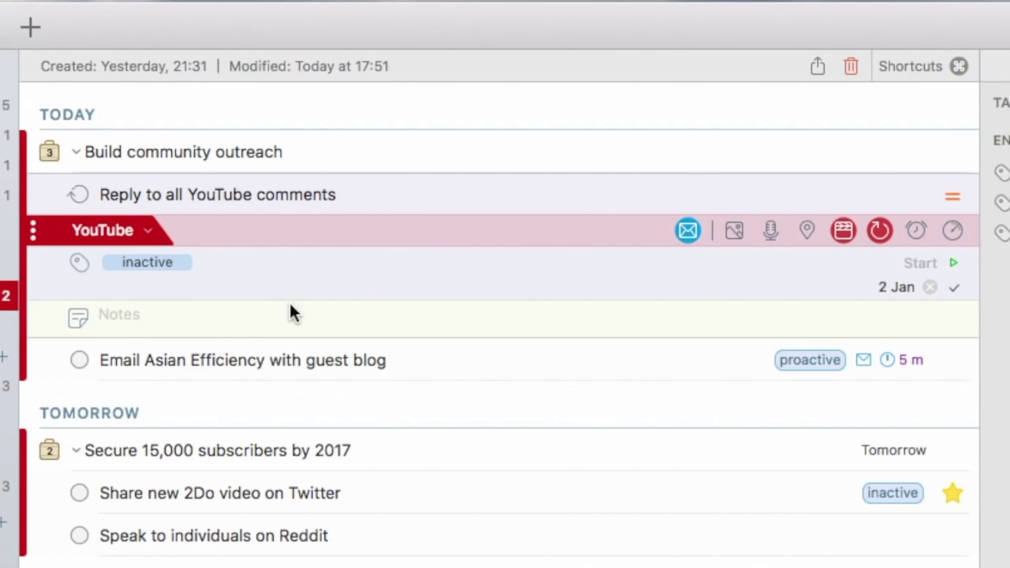
{"action": "key", "text": "Escape"}
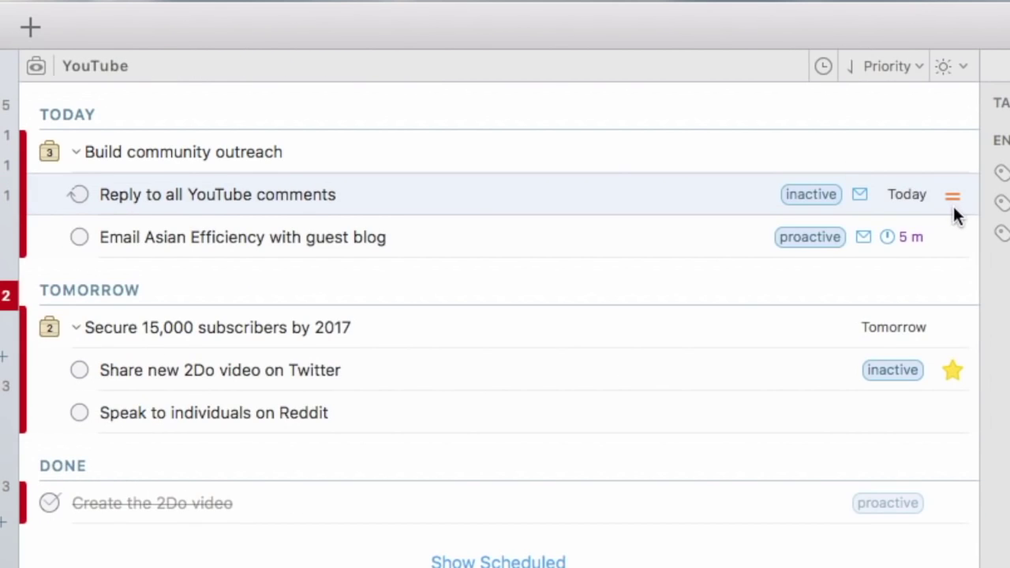
{"action": "left_click", "coordinate": [953, 198]}
{"action": "left_click", "coordinate": [951, 198]}
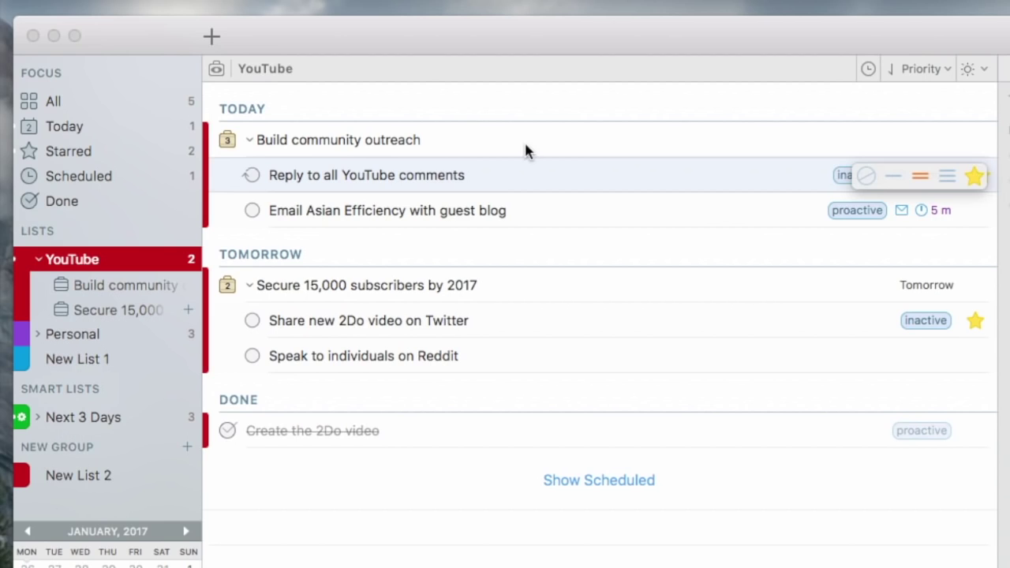
{"action": "left_click", "coordinate": [93, 143]}
Check the Starred view, return to the YouTube list, and add a New Tag under Tags.
{"action": "left_click", "coordinate": [93, 144]}
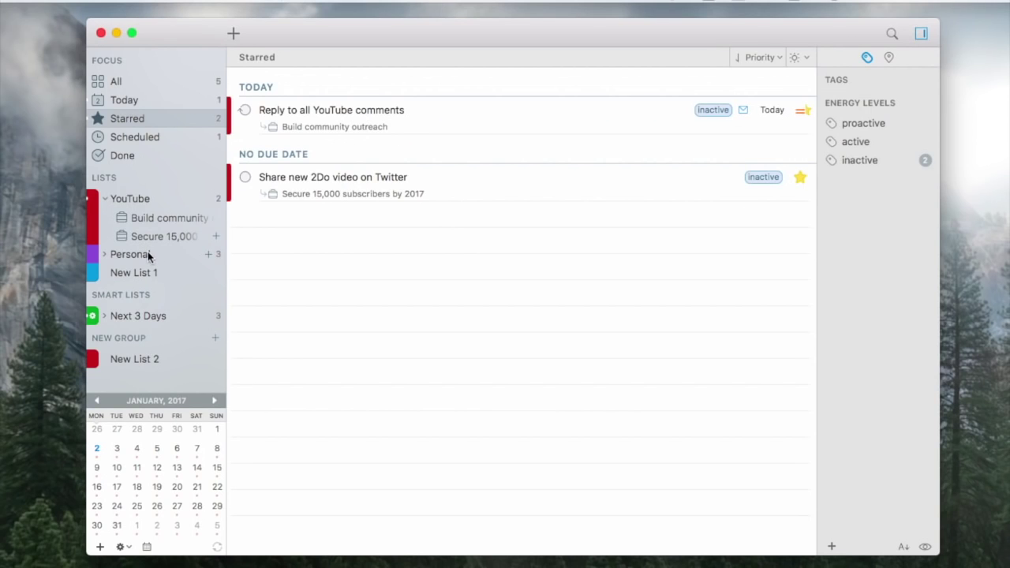
{"action": "left_click", "coordinate": [128, 199]}
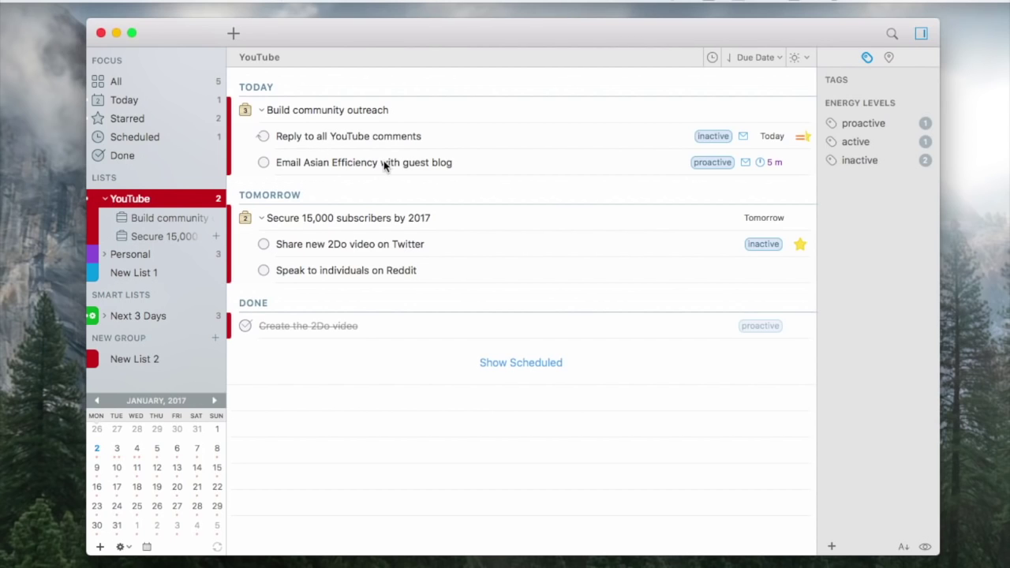
{"action": "left_click", "coordinate": [926, 79]}
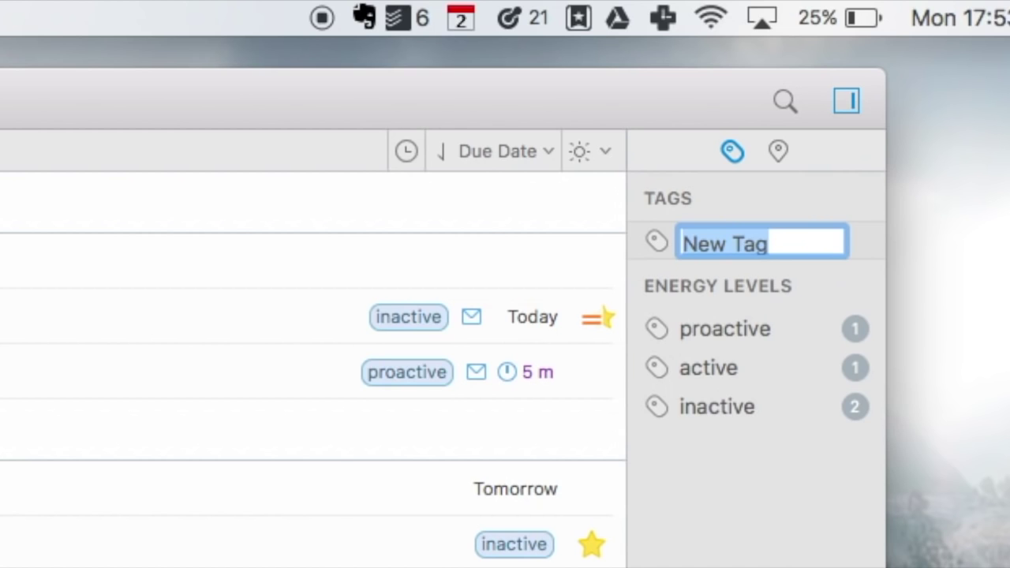
Save New Tag, then give Speak to individuals on Reddit the active tag and Exeter location.
{"action": "key", "text": "Return"}
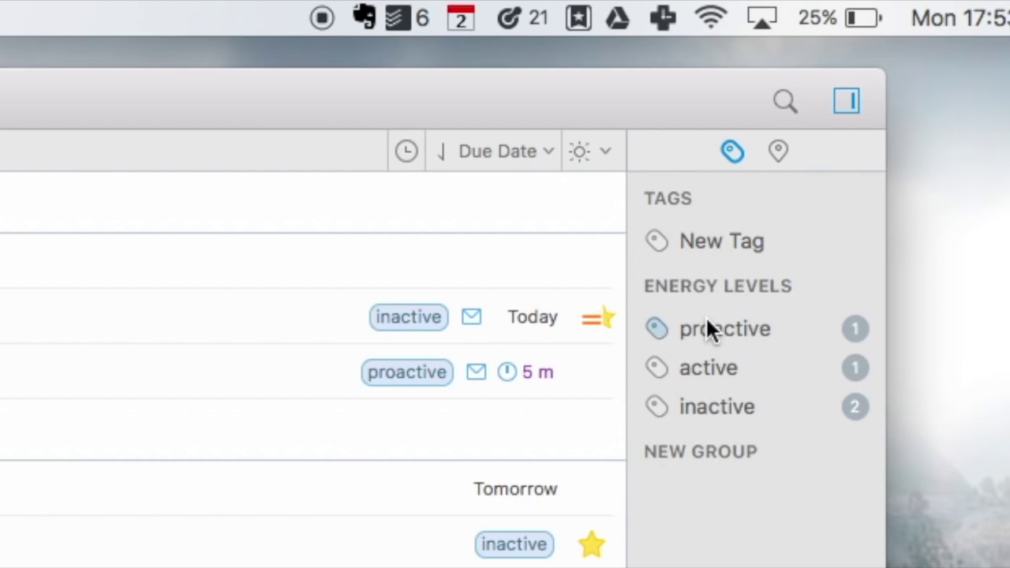
{"action": "mouse_move", "coordinate": [666, 291]}
{"action": "left_click_drag", "start_coordinate": [715, 376], "coordinate": [537, 407]}
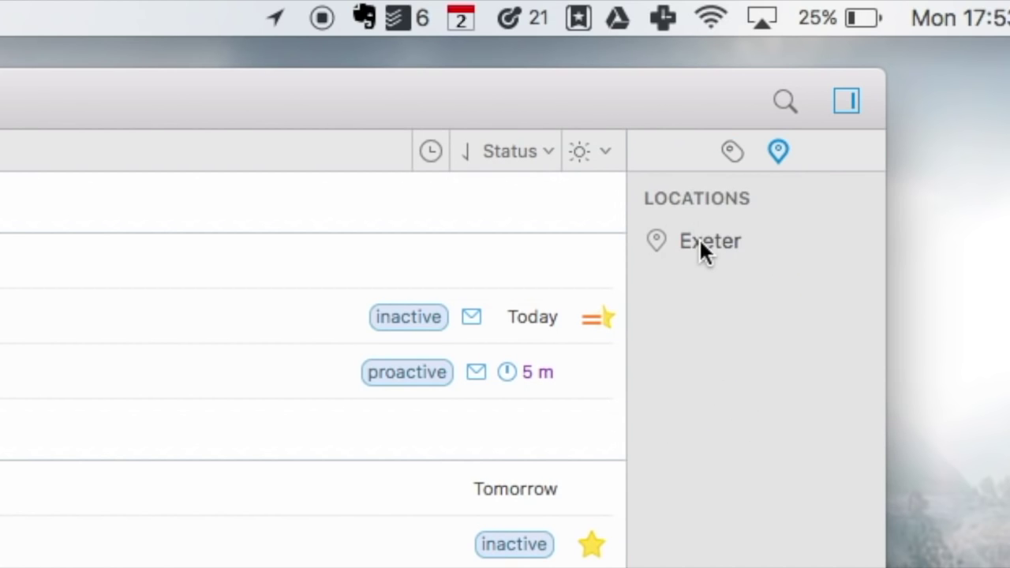
{"action": "left_click_drag", "start_coordinate": [671, 241], "coordinate": [331, 564]}
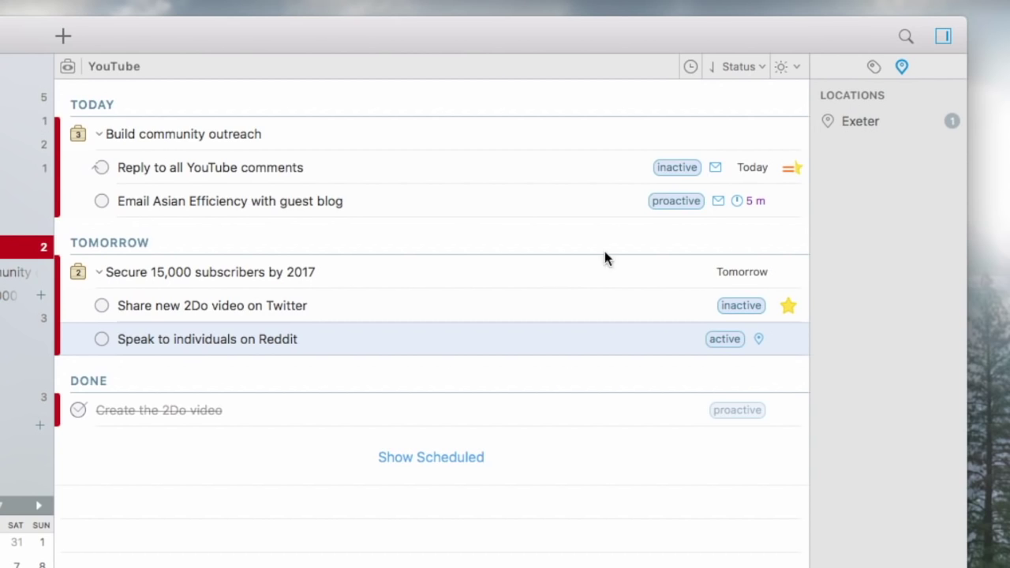
Search tasks for 'exeter', clear the search, then sort the YouTube list by Duration.
{"action": "left_click", "coordinate": [906, 37]}
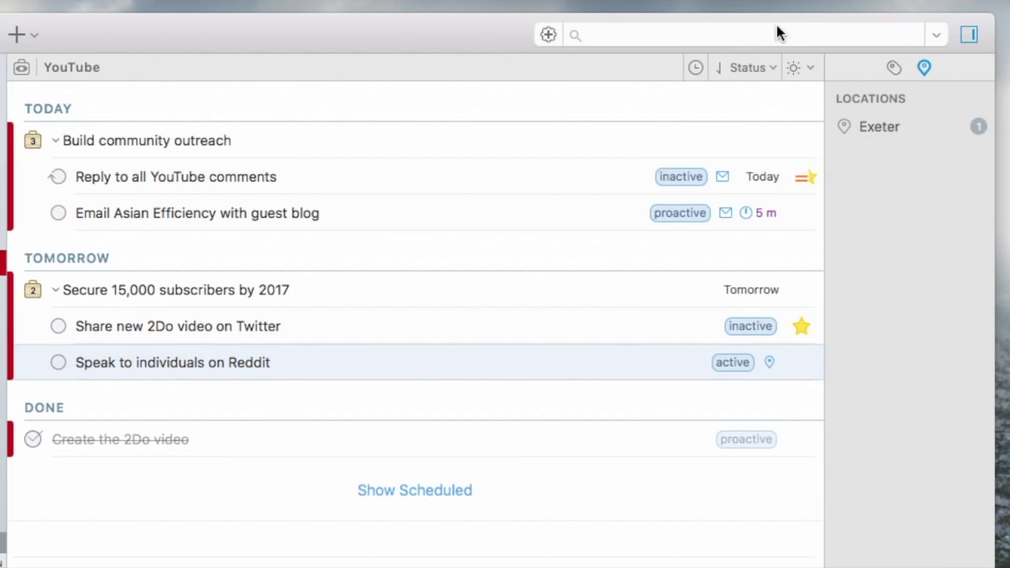
{"action": "left_click", "coordinate": [778, 33]}
{"action": "type", "text": "exeter"}
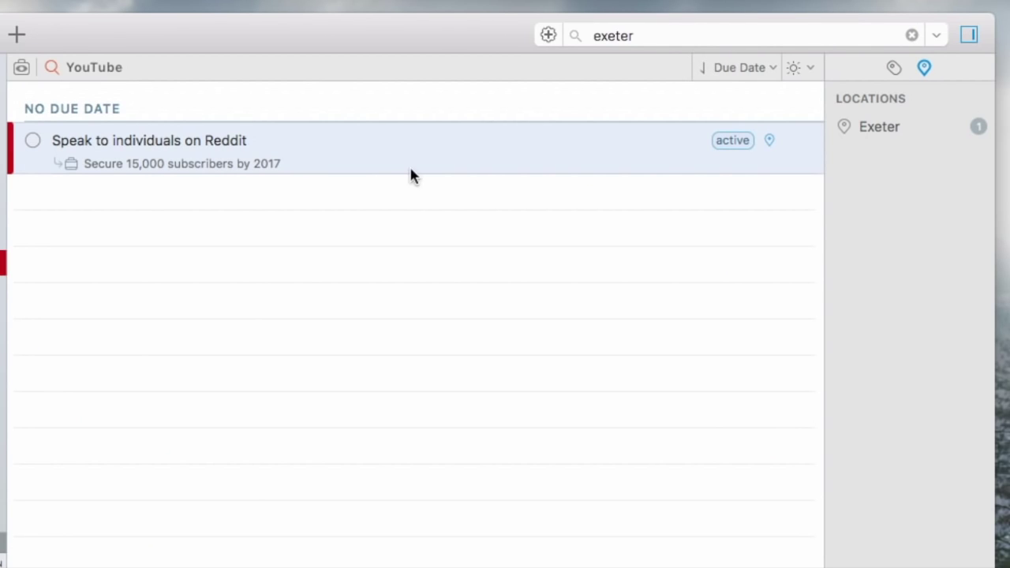
{"action": "key", "text": "Escape"}
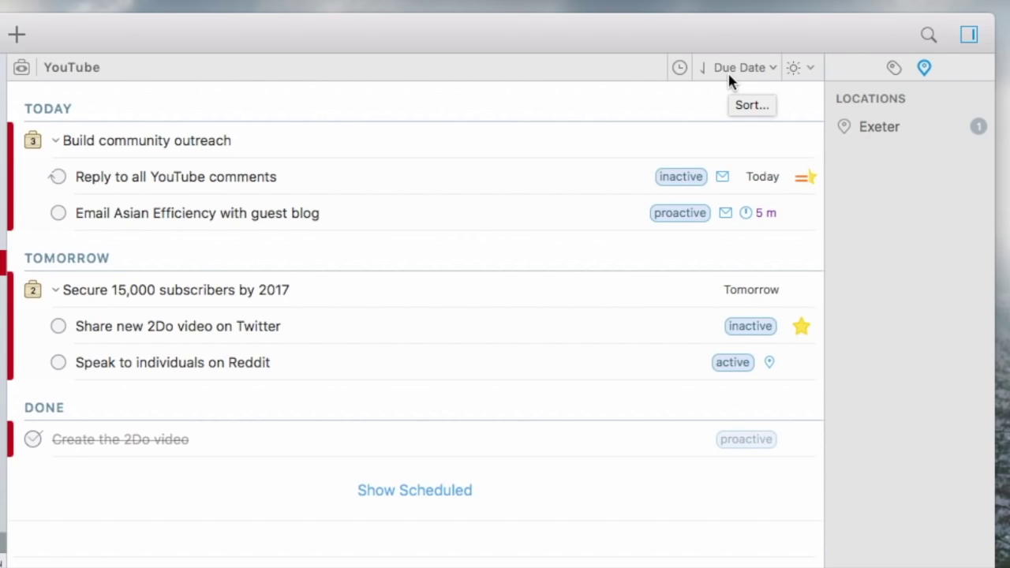
{"action": "left_click", "coordinate": [728, 69]}
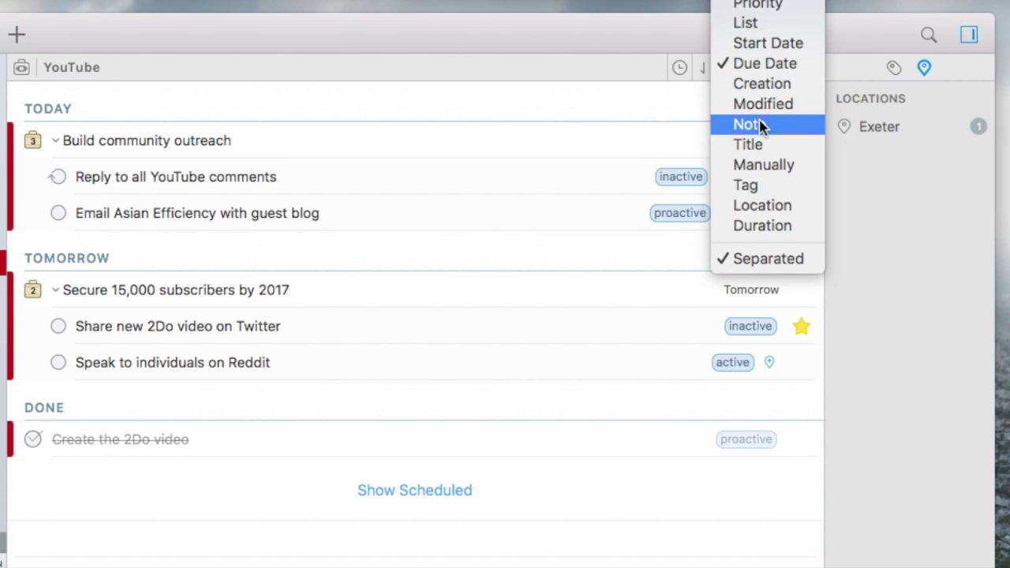
{"action": "left_click", "coordinate": [767, 225]}
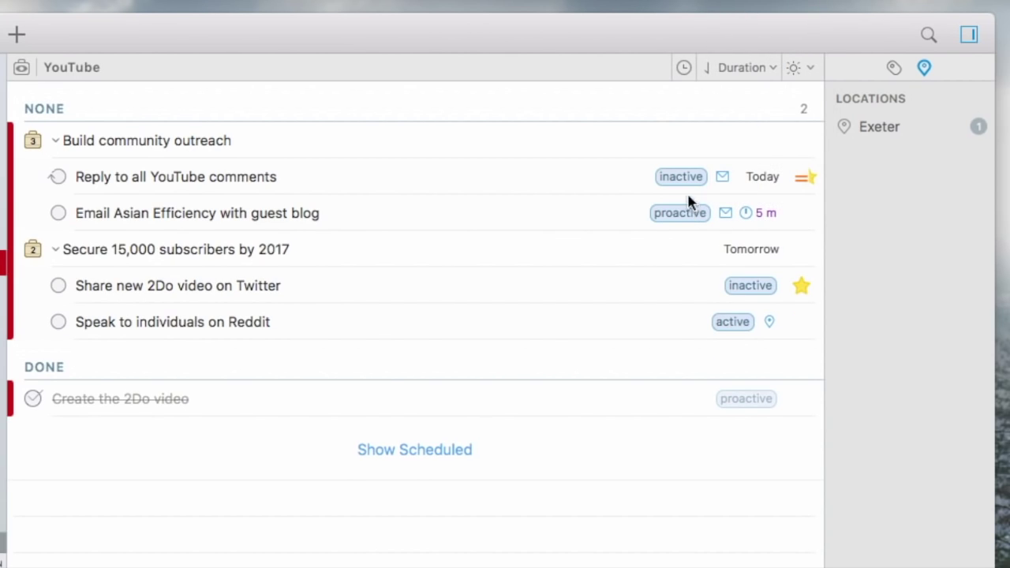
{"action": "right_click", "coordinate": [200, 250]}
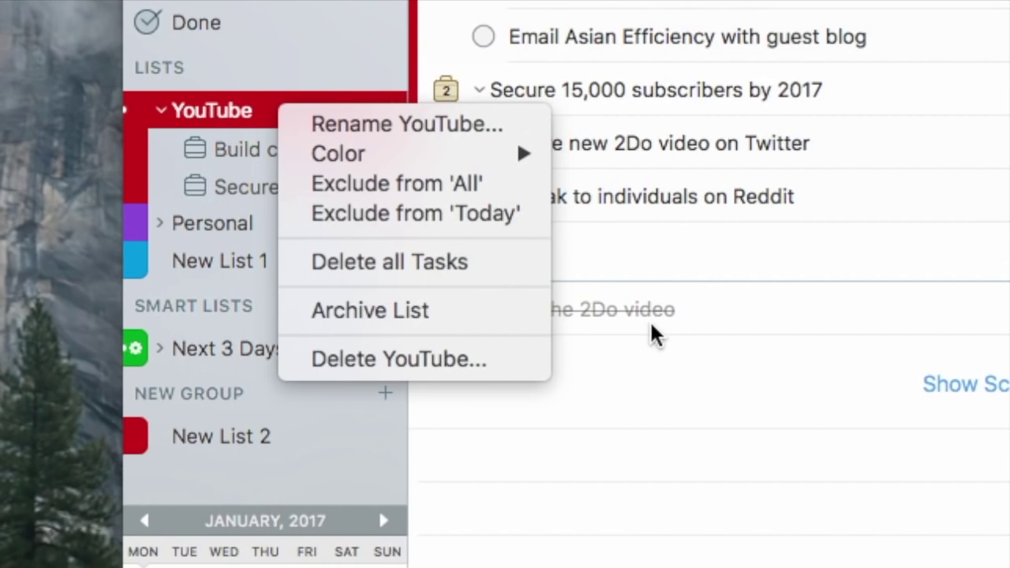
{"action": "left_click", "coordinate": [870, 514]}
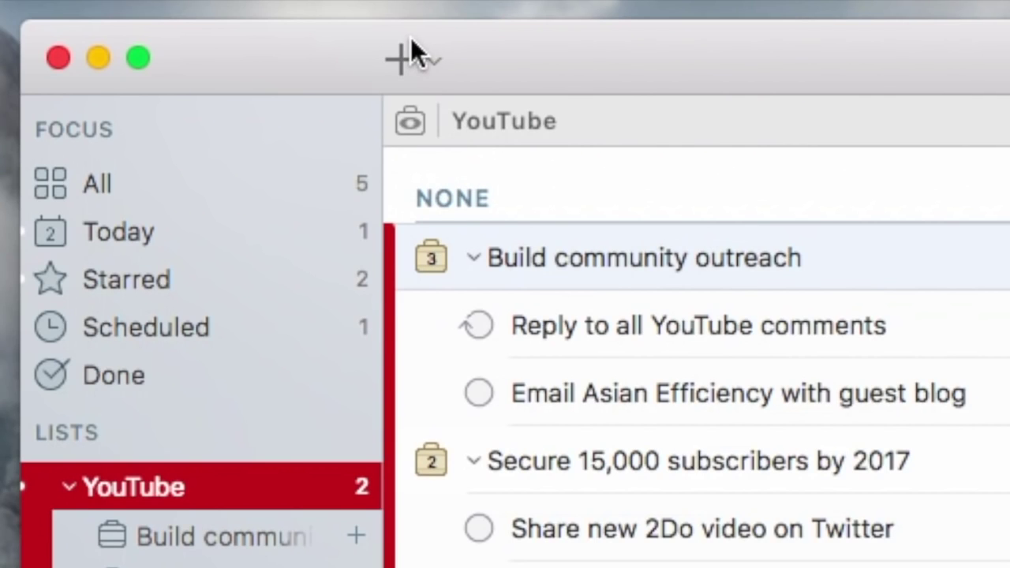
Add New Task to the YouTube list with Cmd+N and bring up a *YouTube task search.
{"action": "left_click", "coordinate": [431, 59]}
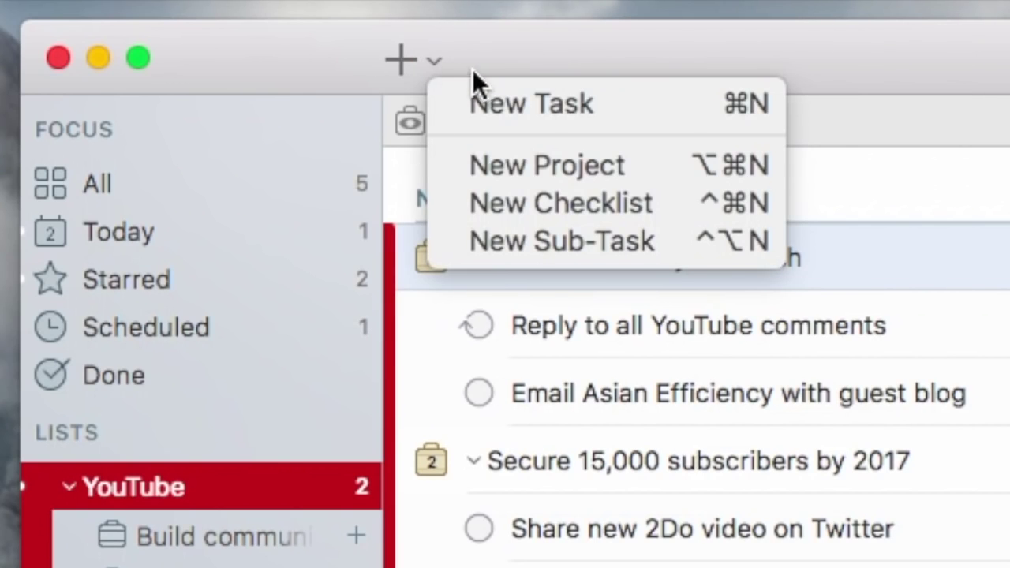
{"action": "left_click", "coordinate": [548, 52]}
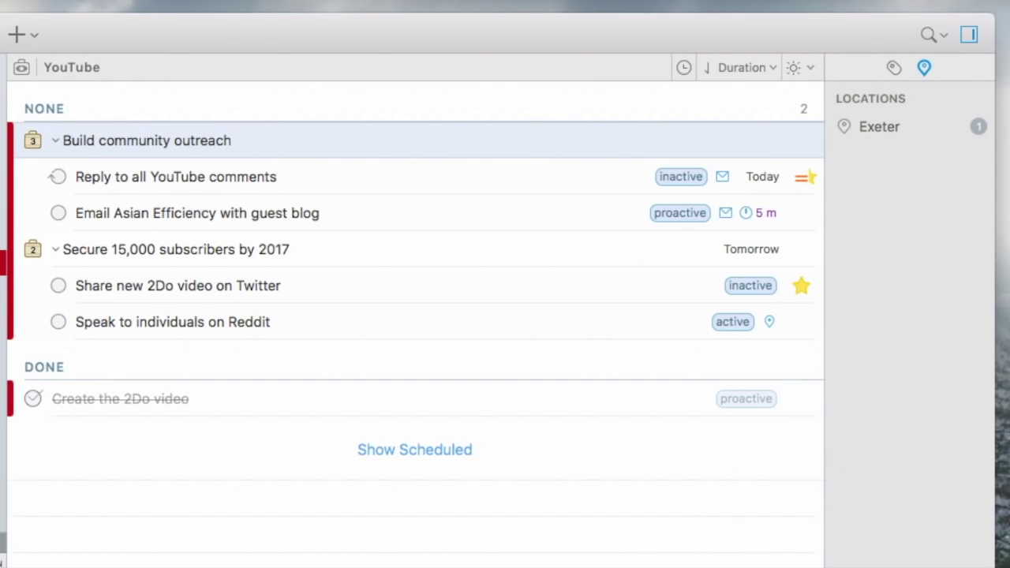
{"action": "key", "text": "super+n"}
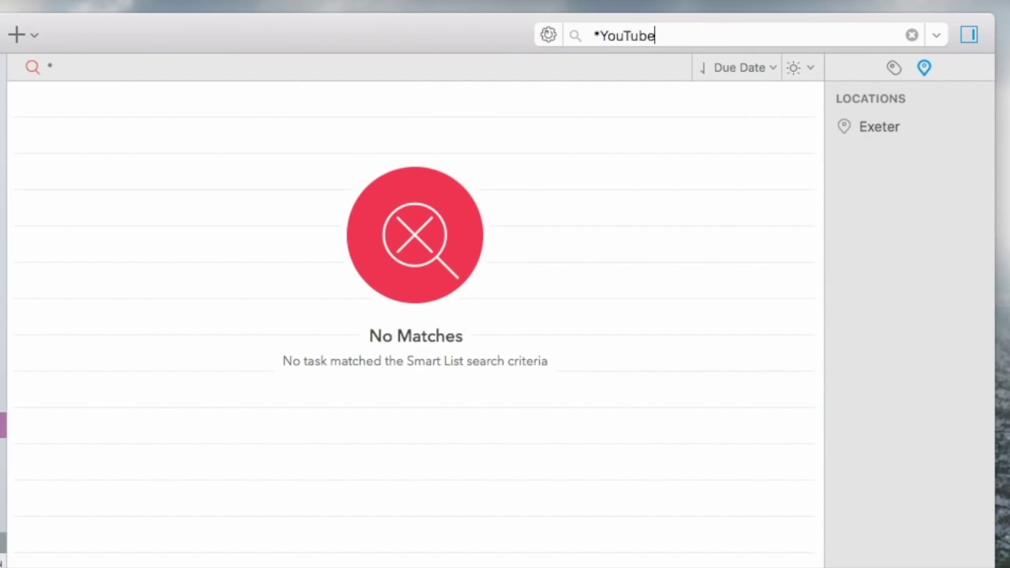
{"action": "key", "text": "super+a"}
Remove the * from the YouTube search and keep the results sorted by due date.
{"action": "left_click", "coordinate": [604, 36]}
{"action": "key", "text": "BackSpace"}
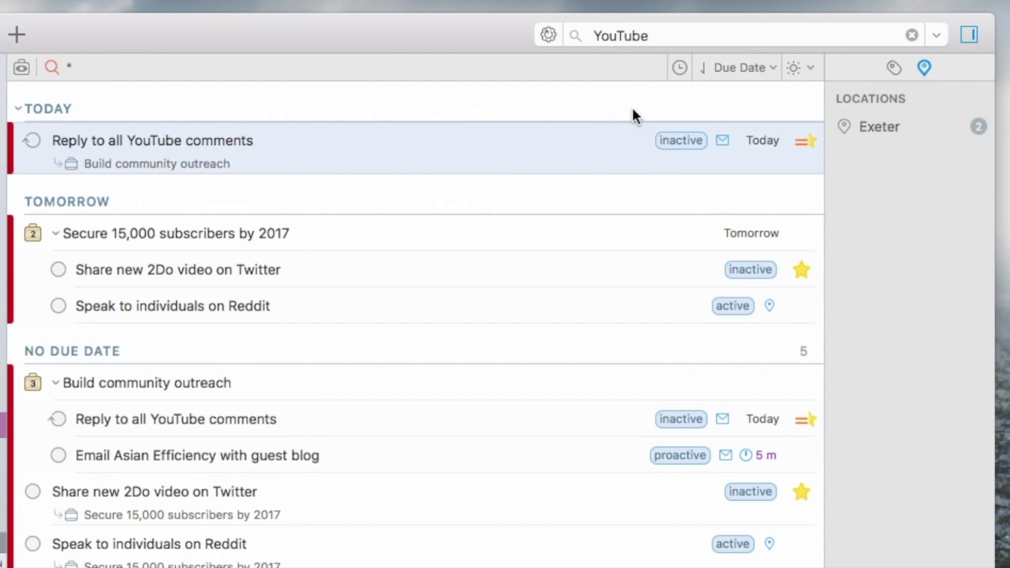
{"action": "left_click", "coordinate": [734, 68]}
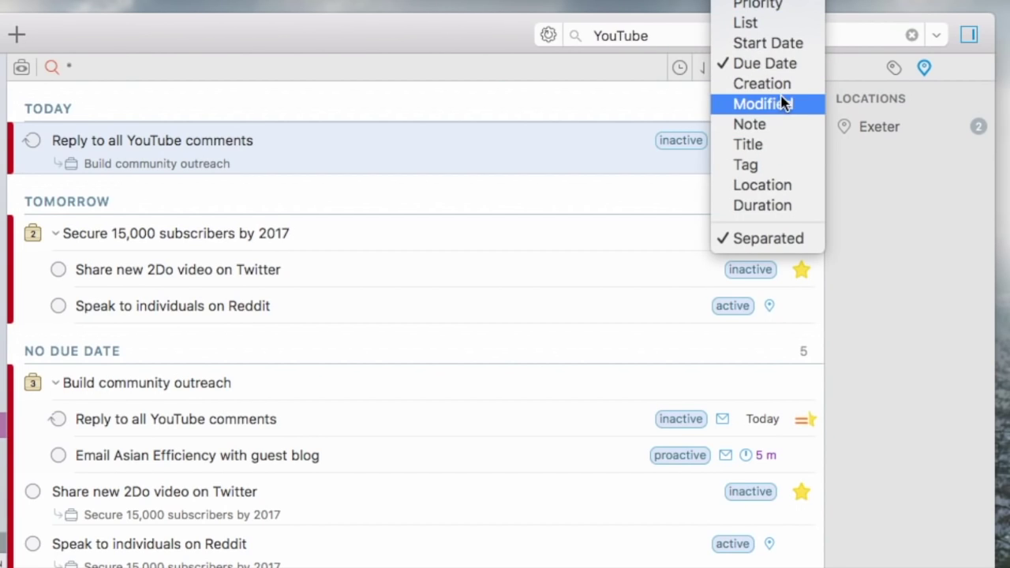
{"action": "left_click", "coordinate": [668, 103]}
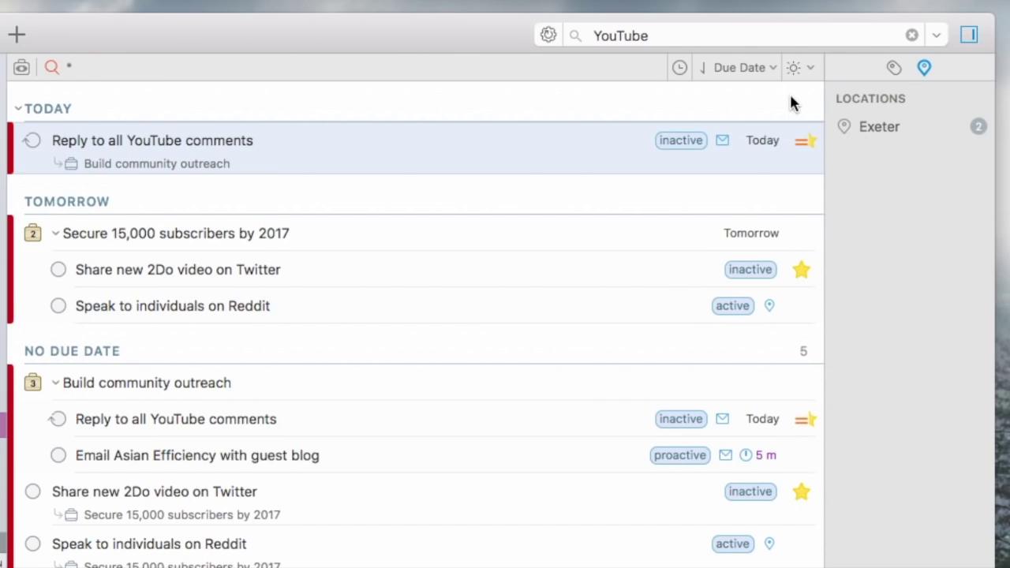
Filter the search results to also include Tomorrow and No Due Date tasks.
{"action": "left_click", "coordinate": [799, 67]}
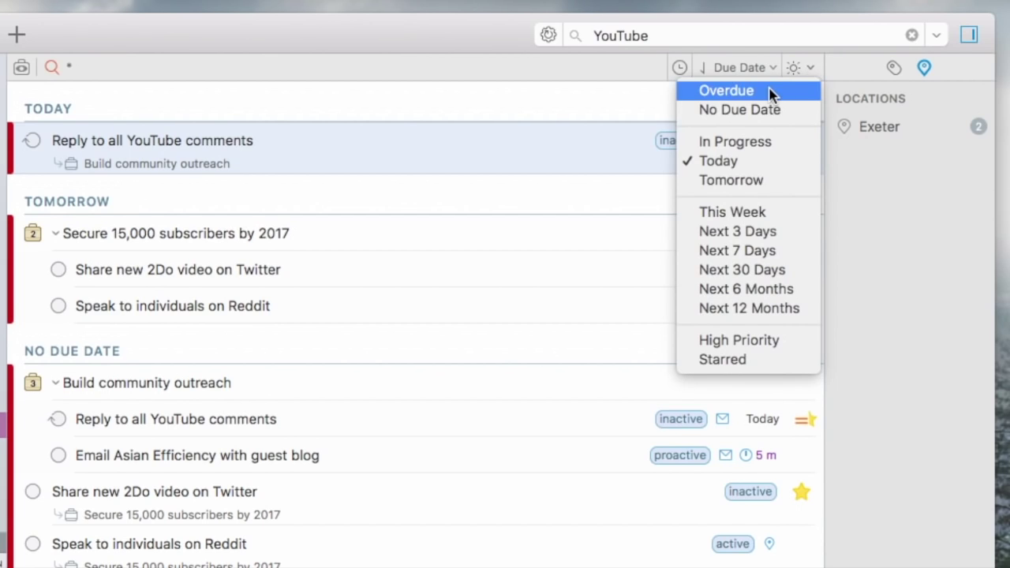
{"action": "left_click", "coordinate": [772, 183]}
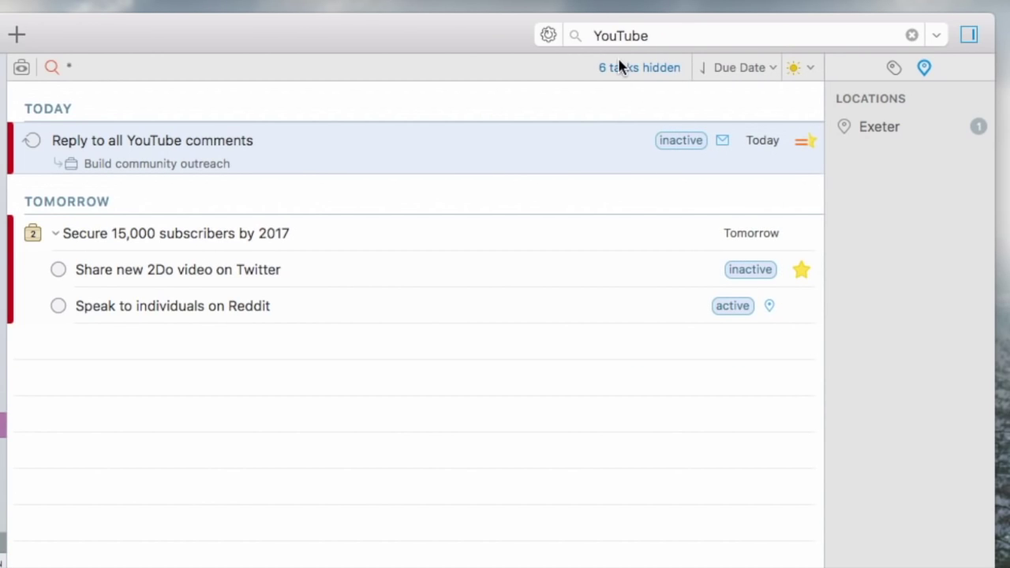
{"action": "left_click", "coordinate": [627, 69]}
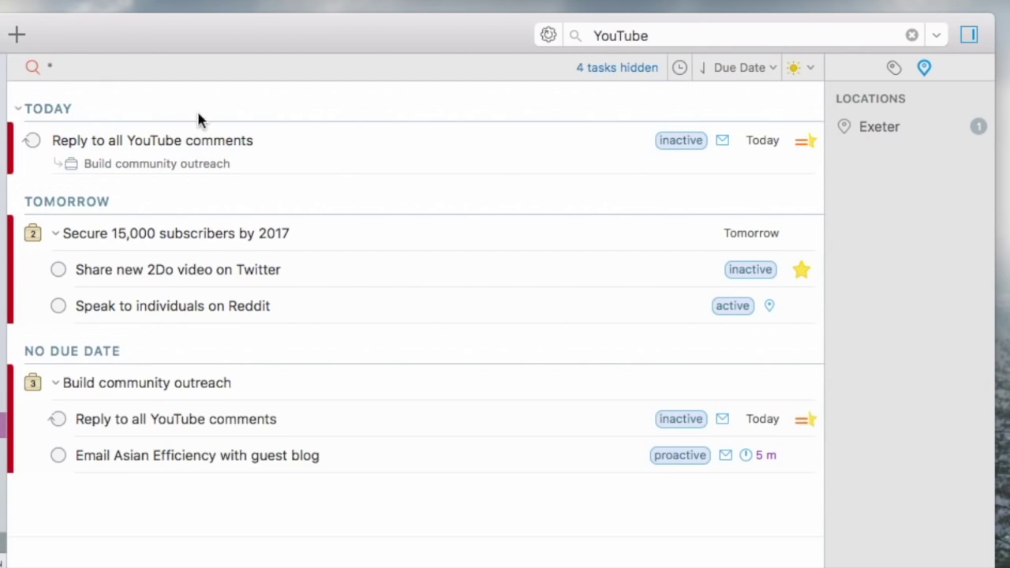
{"action": "right_click", "coordinate": [278, 157]}
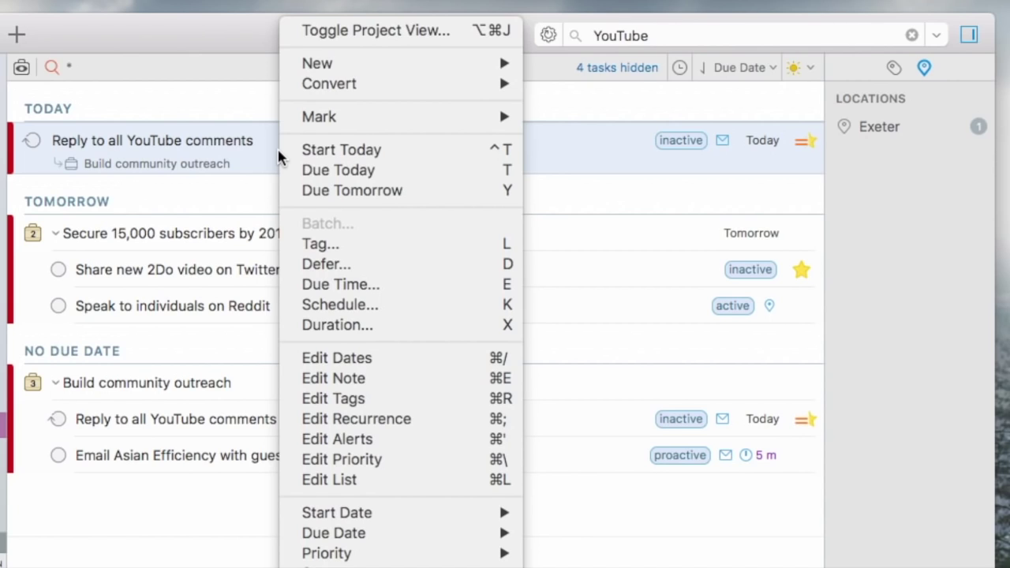
Schedule Reply to all YouTube comments for tomorrow at 04:00 and save it.
{"action": "mouse_move", "coordinate": [363, 89]}
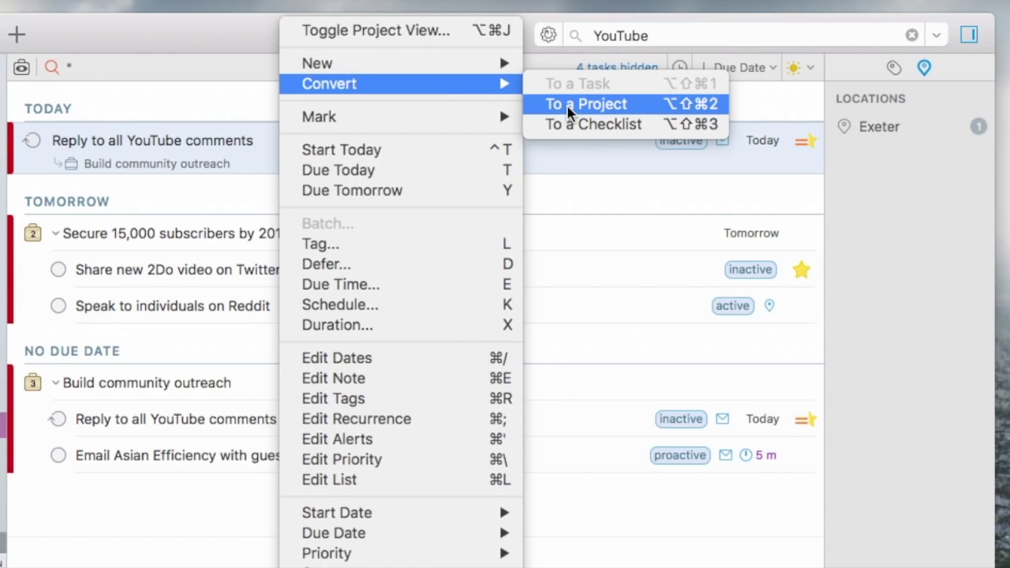
{"action": "mouse_move", "coordinate": [497, 125]}
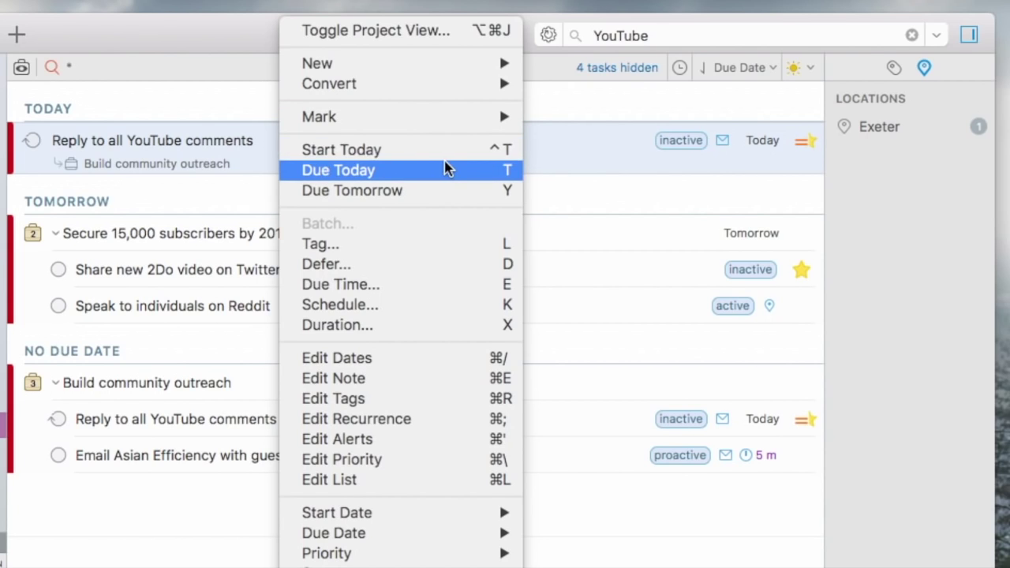
{"action": "left_click", "coordinate": [415, 310]}
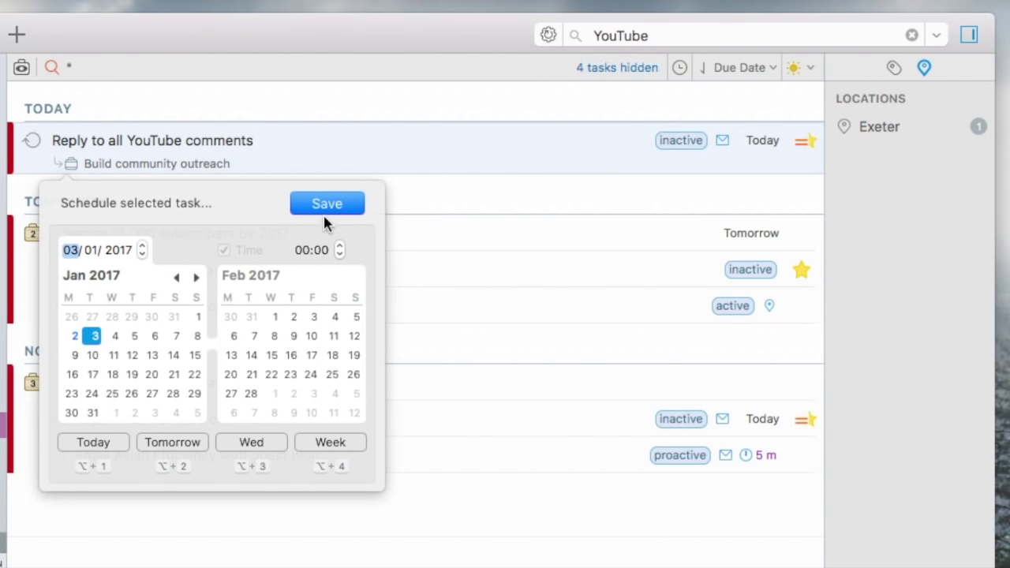
{"action": "left_click", "coordinate": [339, 247]}
{"action": "left_click", "coordinate": [339, 247]}
{"action": "left_click", "coordinate": [339, 247]}
{"action": "left_click", "coordinate": [339, 248]}
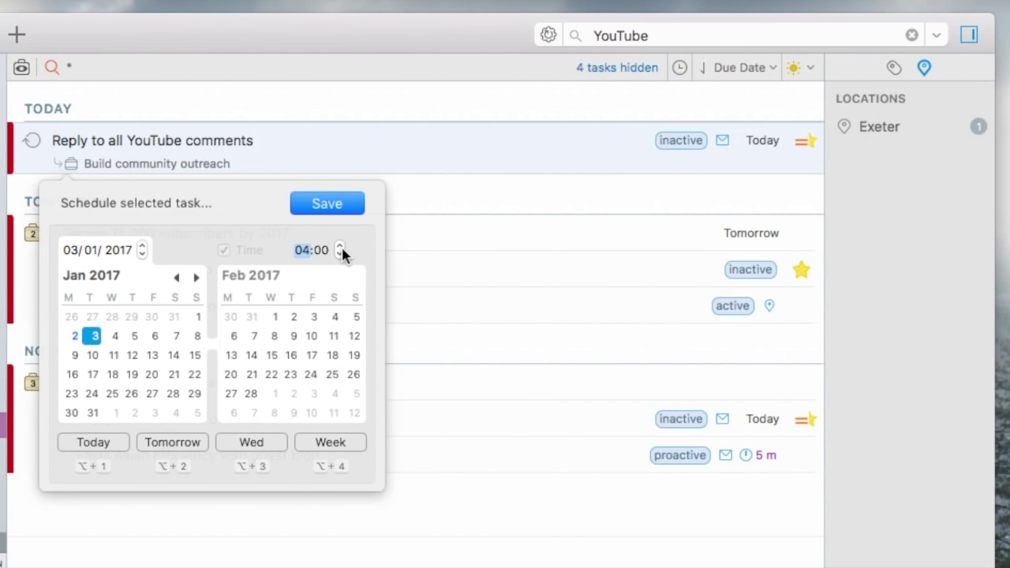
{"action": "left_click", "coordinate": [325, 205]}
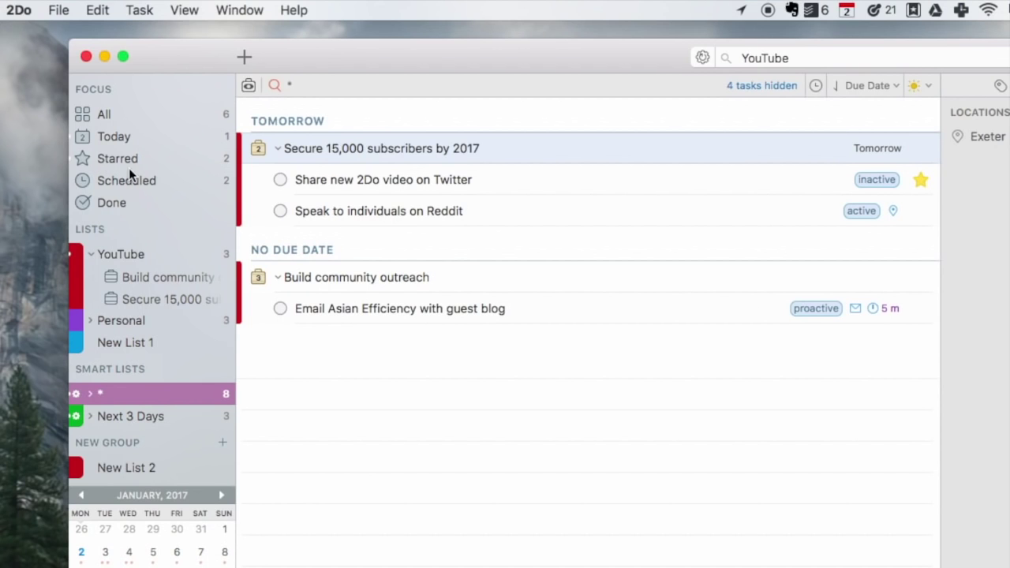
Check the Scheduled view, then return to the YouTube list.
{"action": "left_click", "coordinate": [130, 180]}
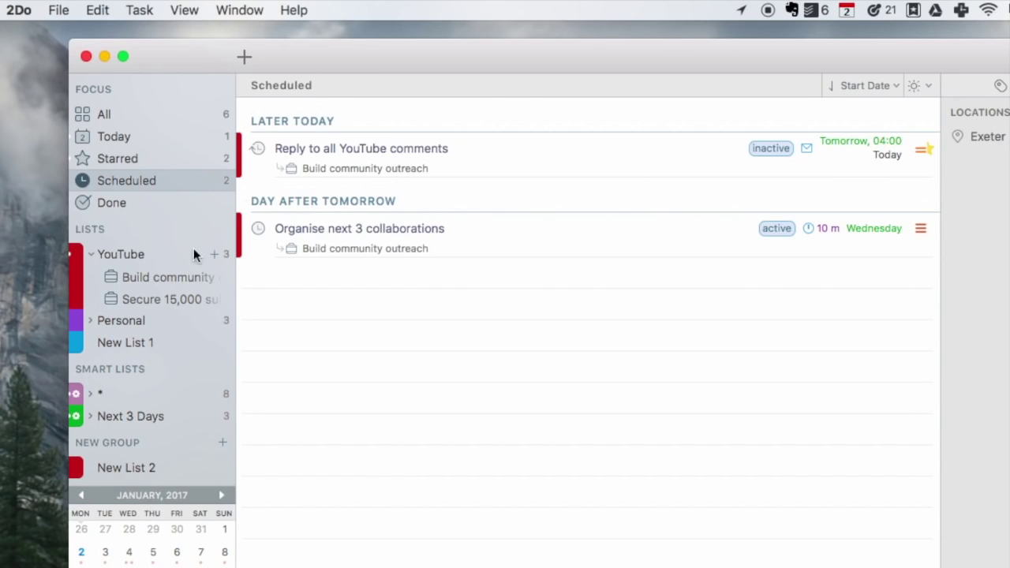
{"action": "left_click", "coordinate": [162, 256]}
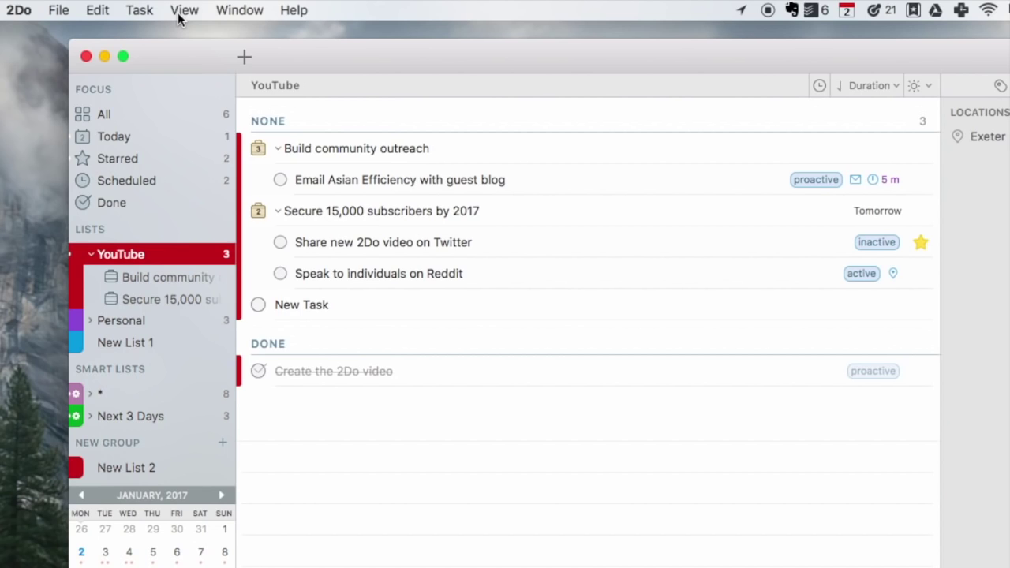
{"action": "left_click", "coordinate": [181, 11]}
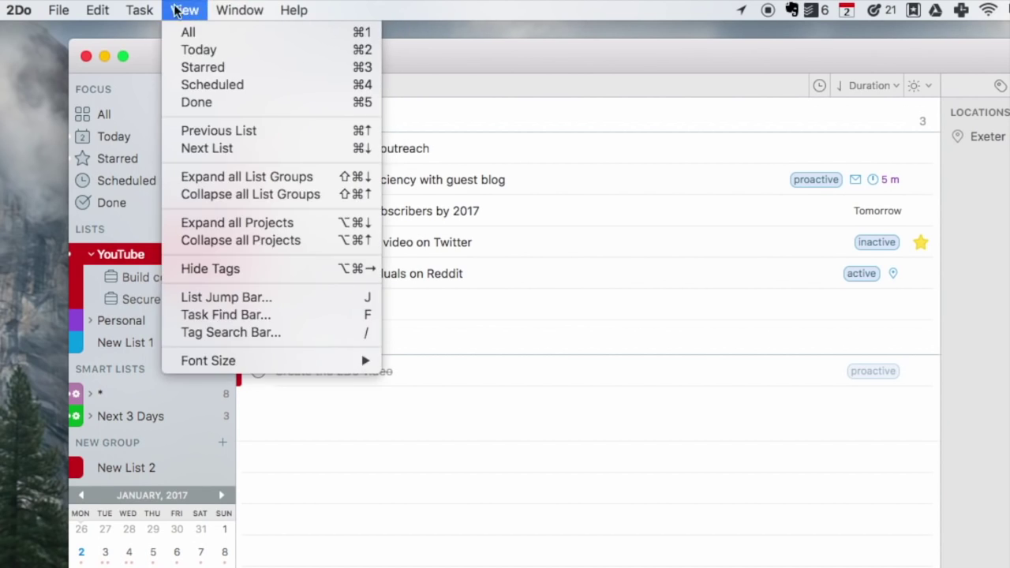
Look through the menu bar menus, then choose 2Do > Preferences… to reach General settings.
{"action": "mouse_move", "coordinate": [98, 8]}
{"action": "left_click", "coordinate": [293, 229]}
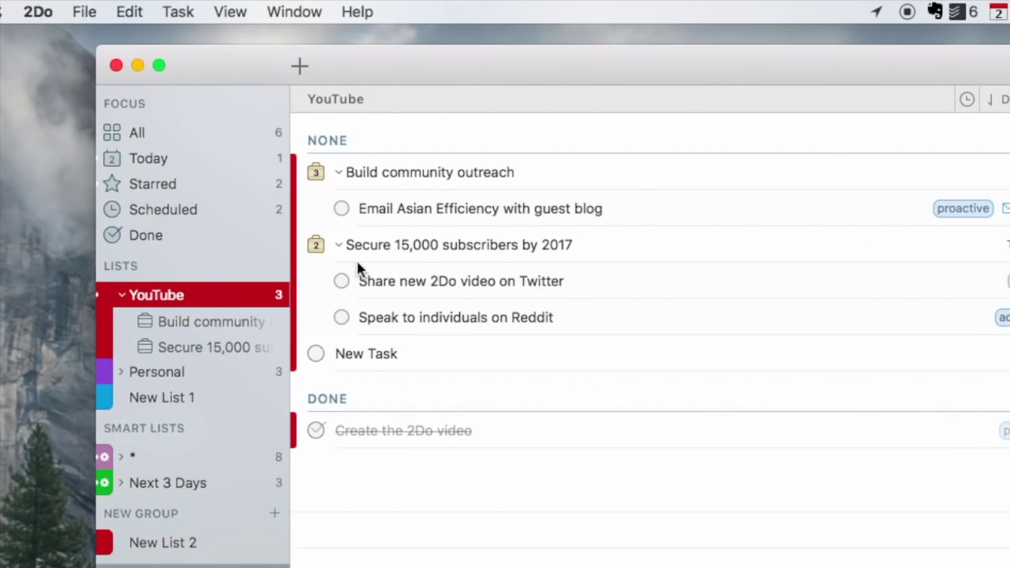
{"action": "left_click", "coordinate": [228, 12]}
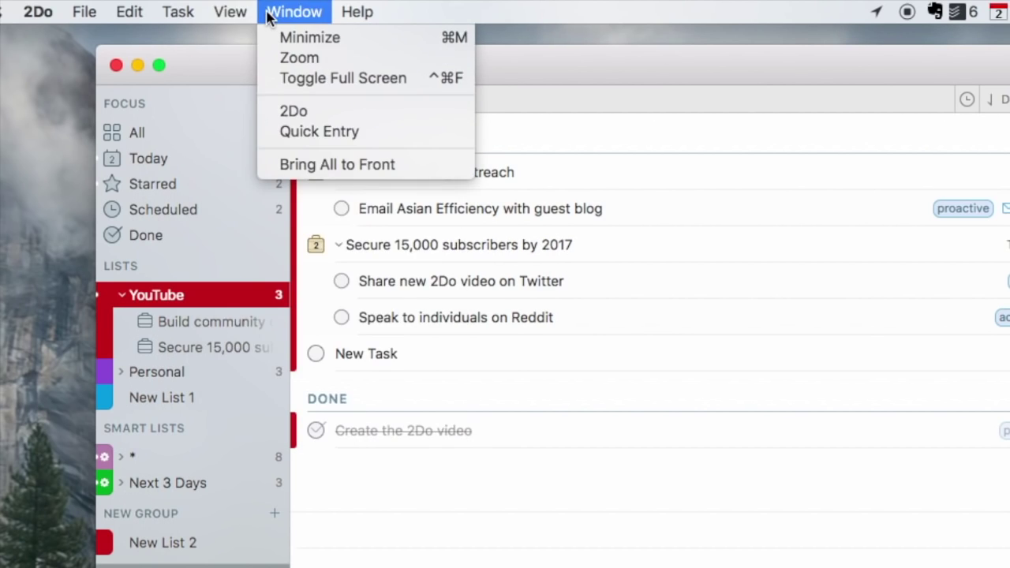
{"action": "mouse_move", "coordinate": [177, 10]}
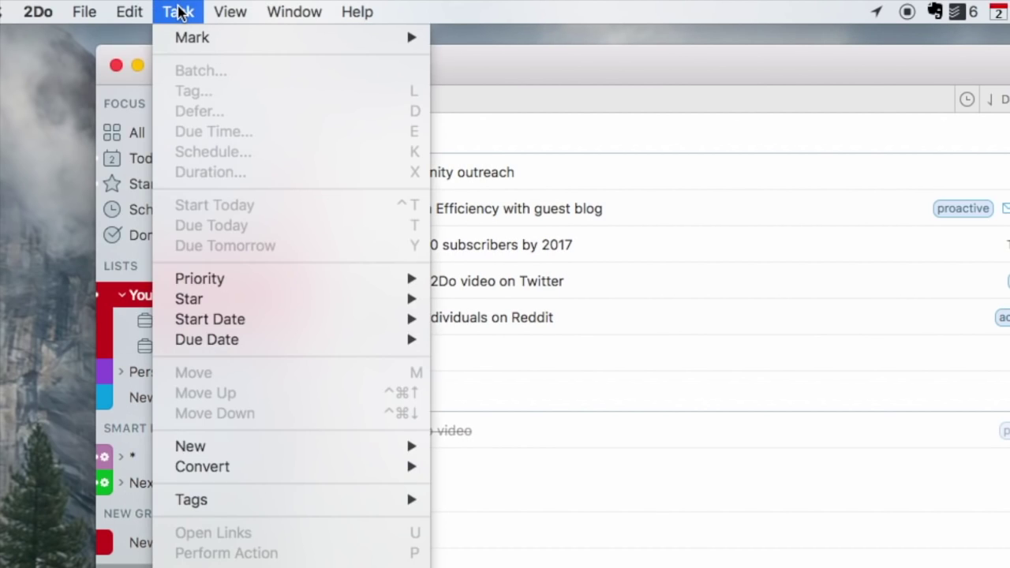
{"action": "mouse_move", "coordinate": [228, 15]}
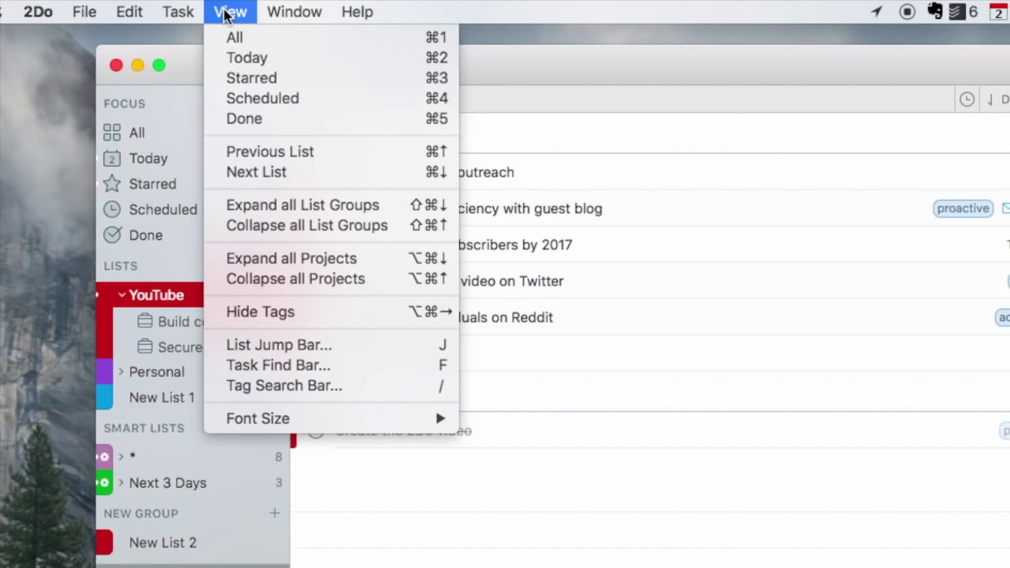
{"action": "mouse_move", "coordinate": [84, 12]}
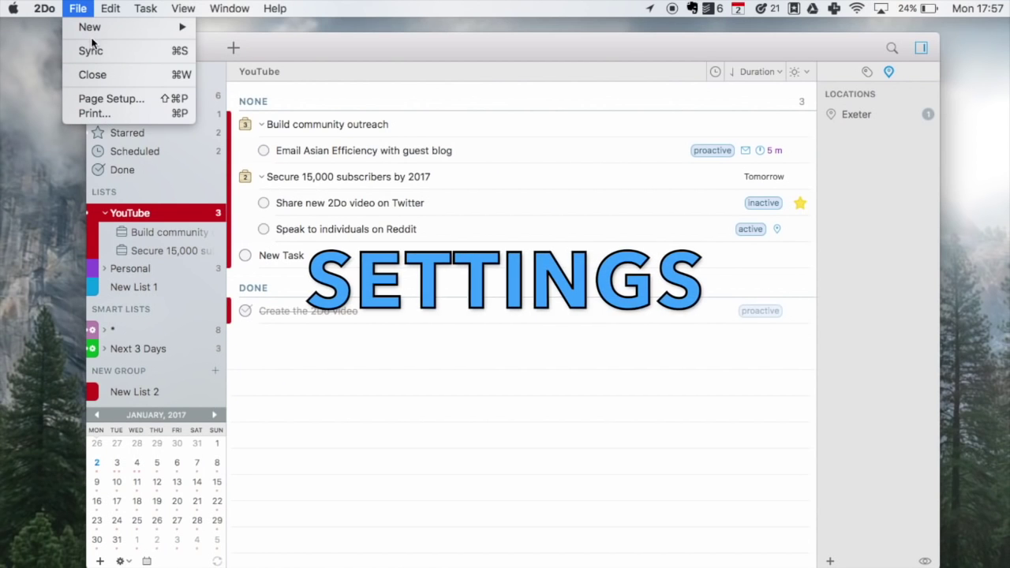
{"action": "mouse_move", "coordinate": [93, 37]}
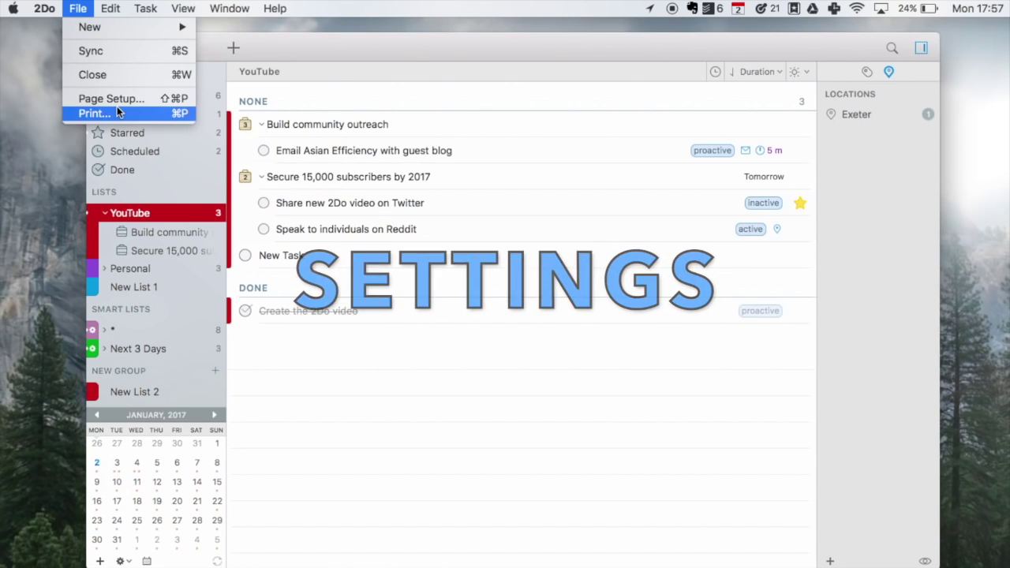
{"action": "mouse_move", "coordinate": [40, 9]}
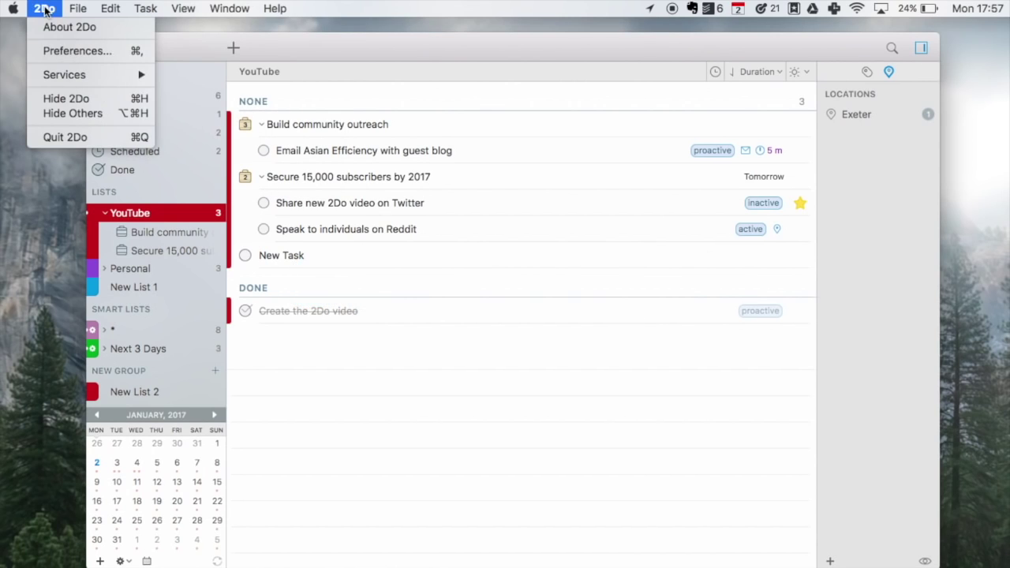
{"action": "left_click", "coordinate": [86, 56]}
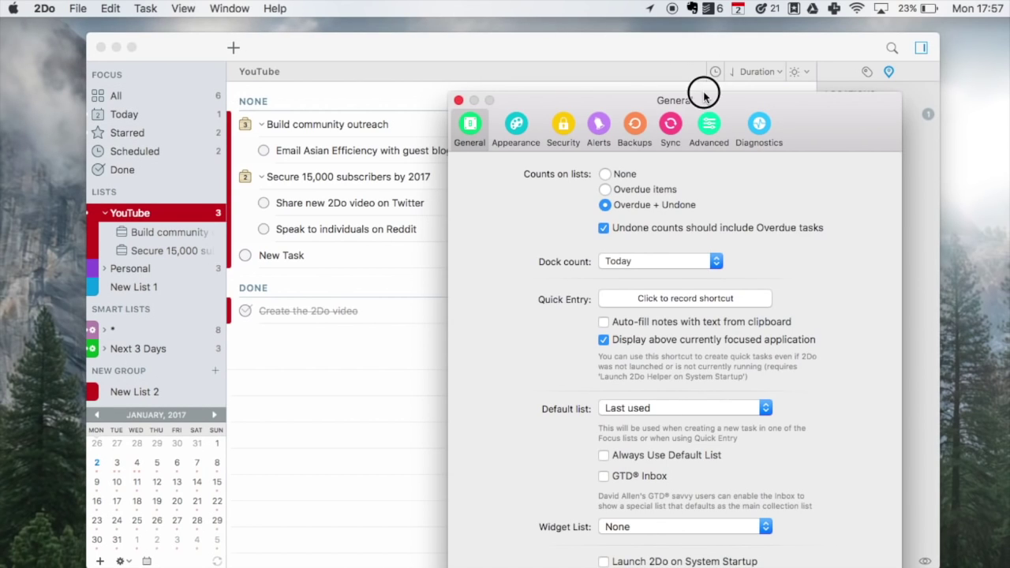
Enable GTD® Inbox, confirm creating the Inbox list, and keep Widget List at None.
{"action": "left_click_drag", "start_coordinate": [705, 88], "coordinate": [618, 19]}
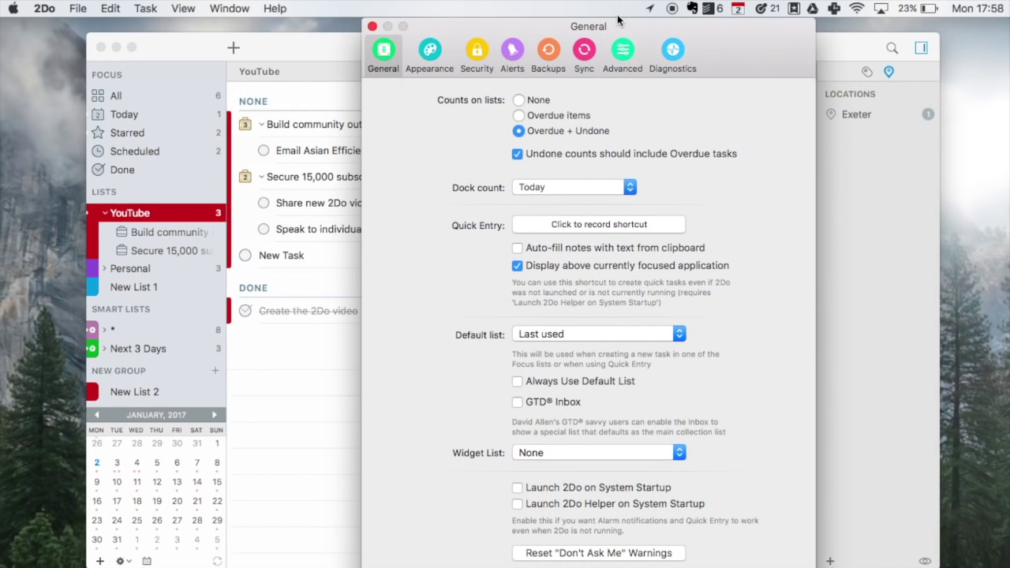
{"action": "left_click", "coordinate": [604, 225]}
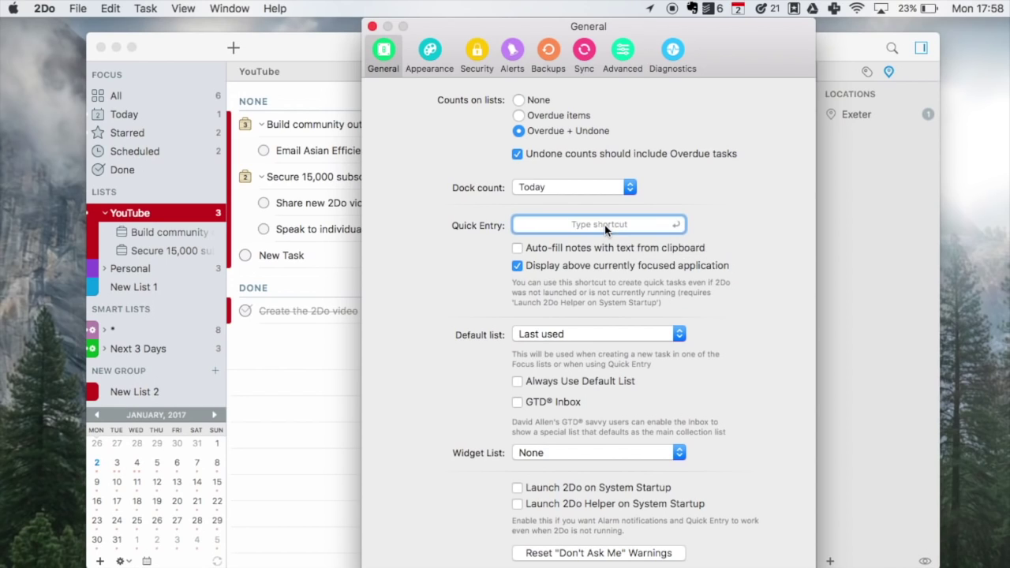
{"action": "left_click", "coordinate": [519, 401]}
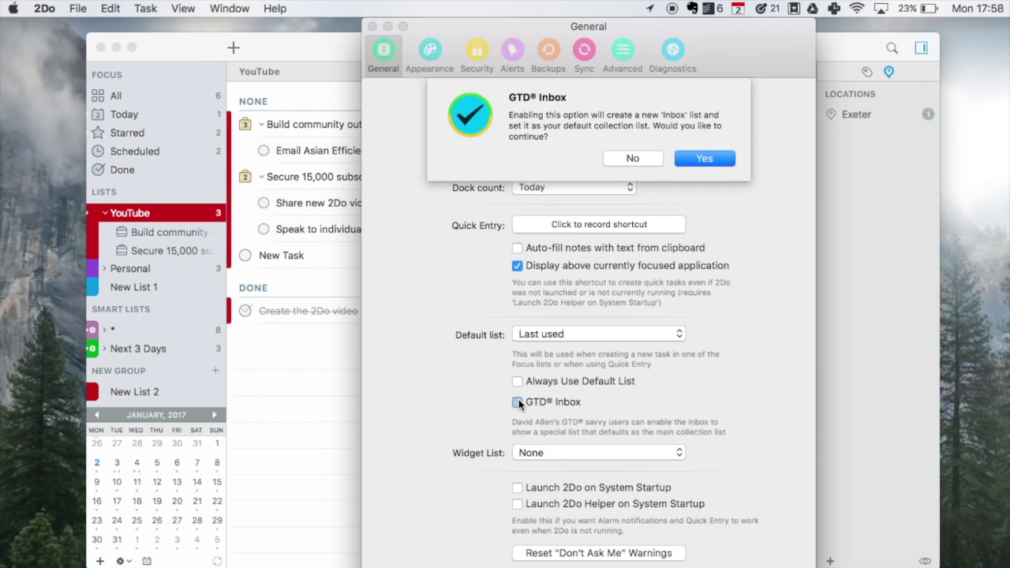
{"action": "left_click", "coordinate": [715, 157]}
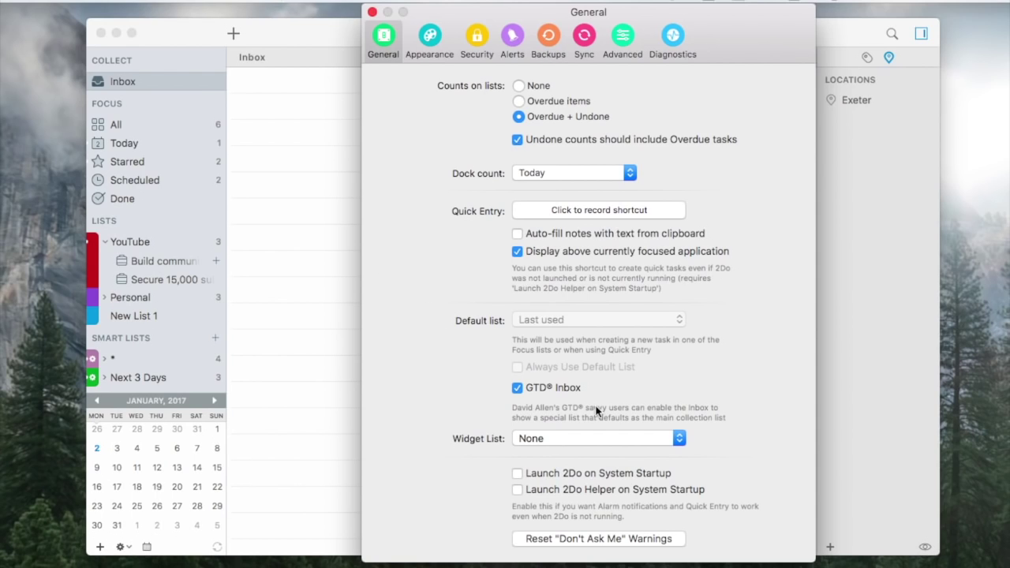
{"action": "left_click", "coordinate": [580, 436]}
{"action": "left_click", "coordinate": [793, 332]}
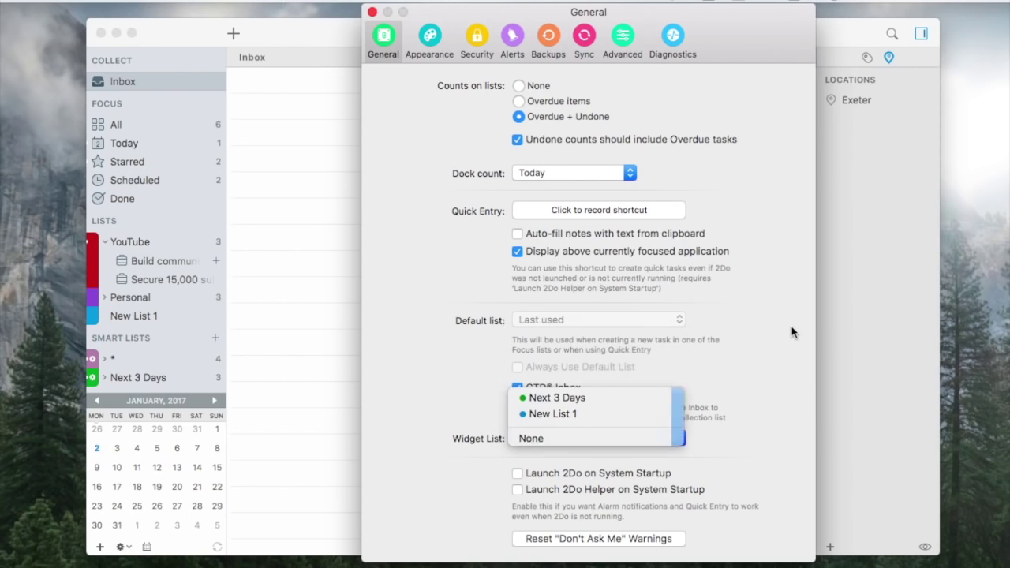
Look at the Appearance settings, toggling between Basic and Advanced options.
{"action": "left_click", "coordinate": [433, 41]}
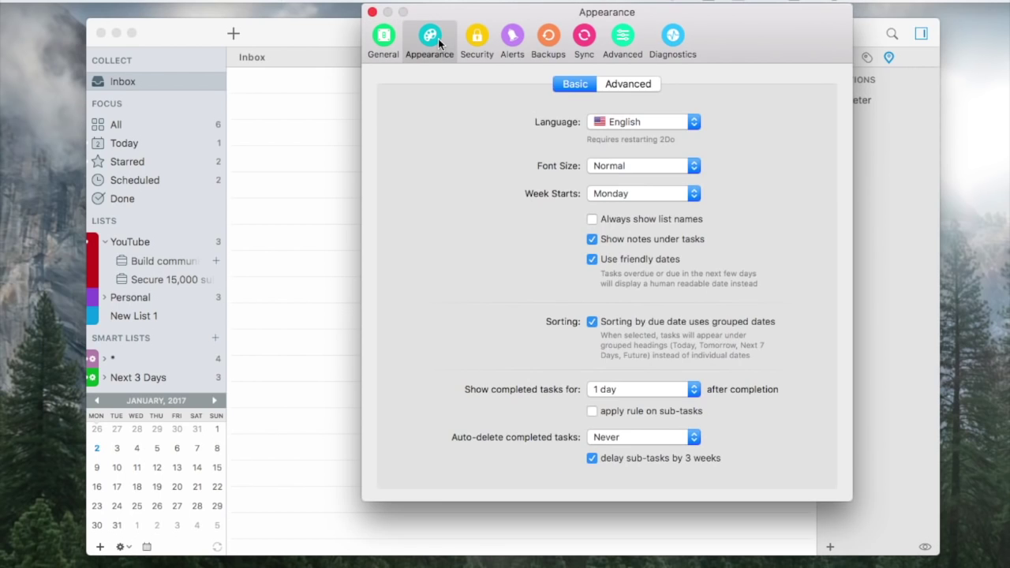
{"action": "left_click", "coordinate": [623, 84]}
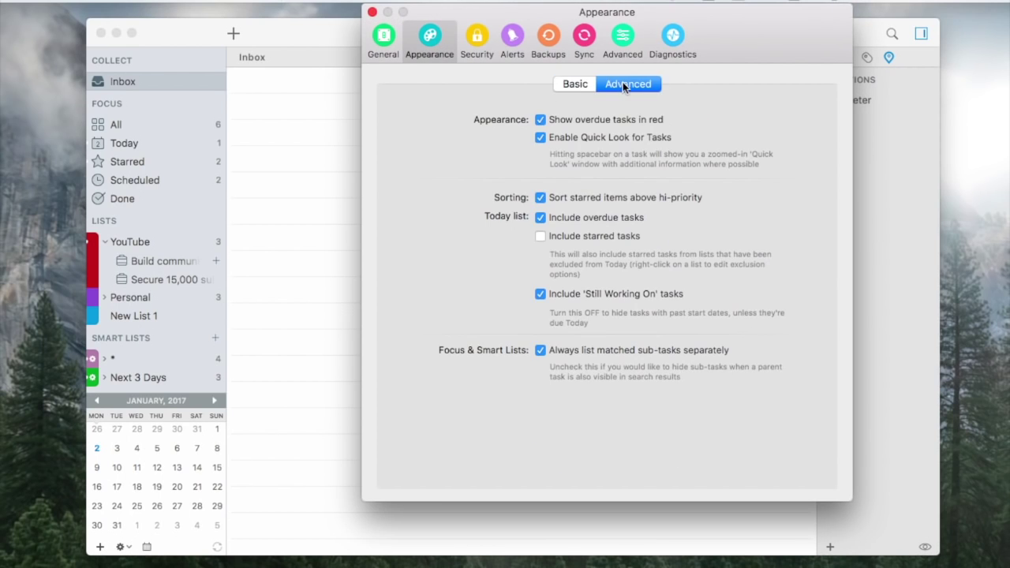
{"action": "left_click", "coordinate": [585, 85]}
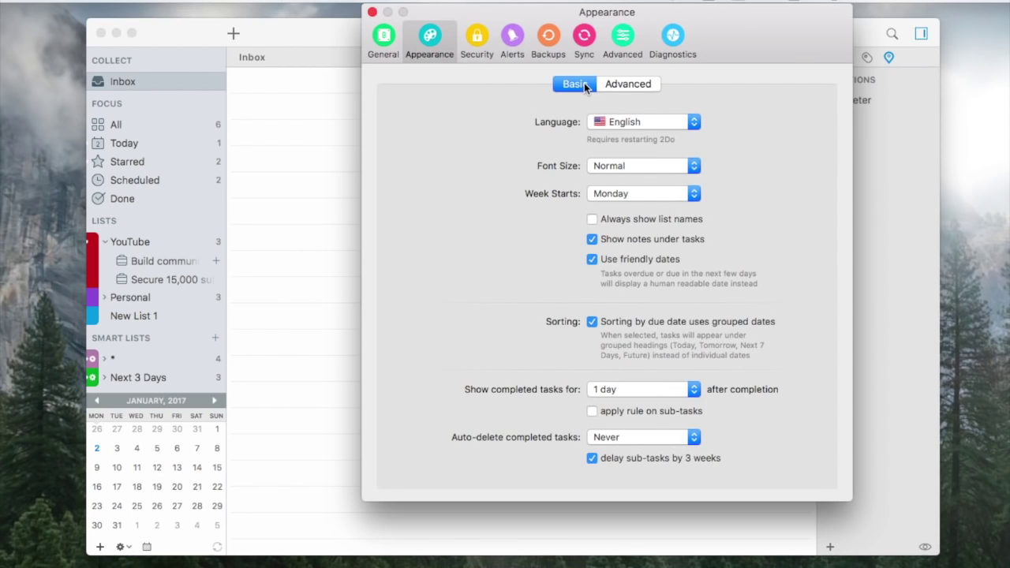
Review the Security Protection, Privacy and Archived tabs, then show the Alerts settings.
{"action": "left_click", "coordinate": [476, 40]}
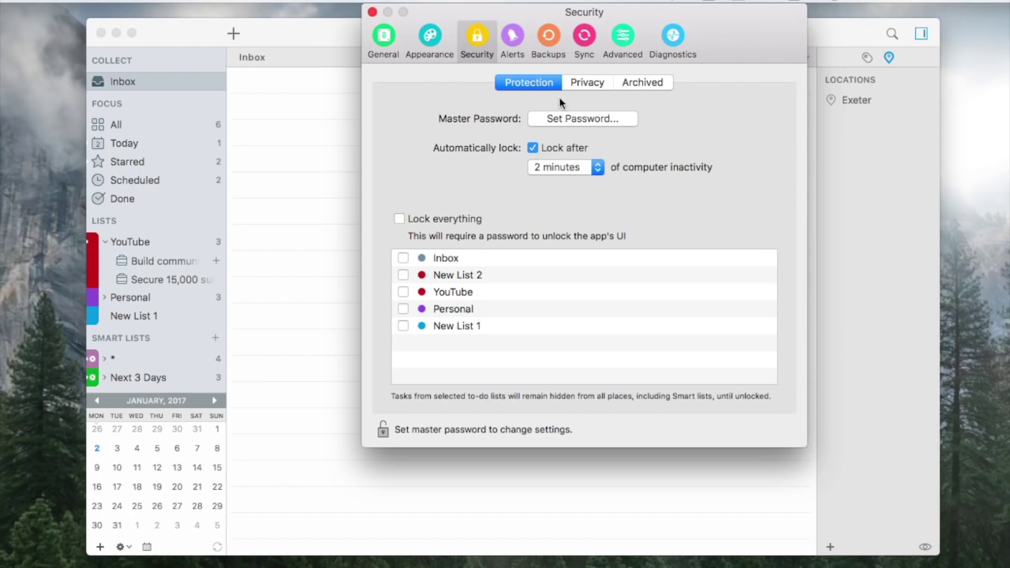
{"action": "left_click", "coordinate": [584, 77]}
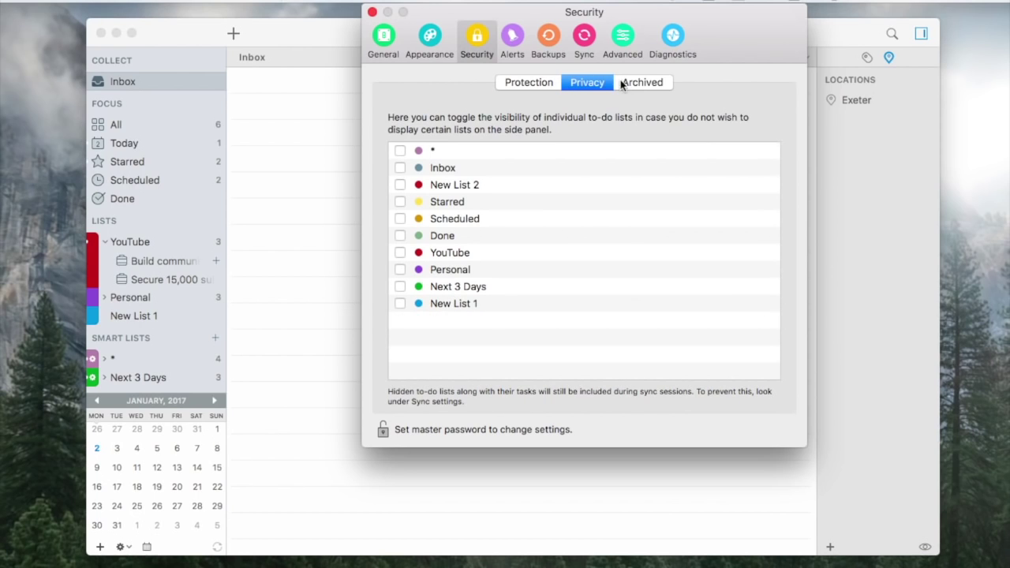
{"action": "left_click", "coordinate": [634, 83]}
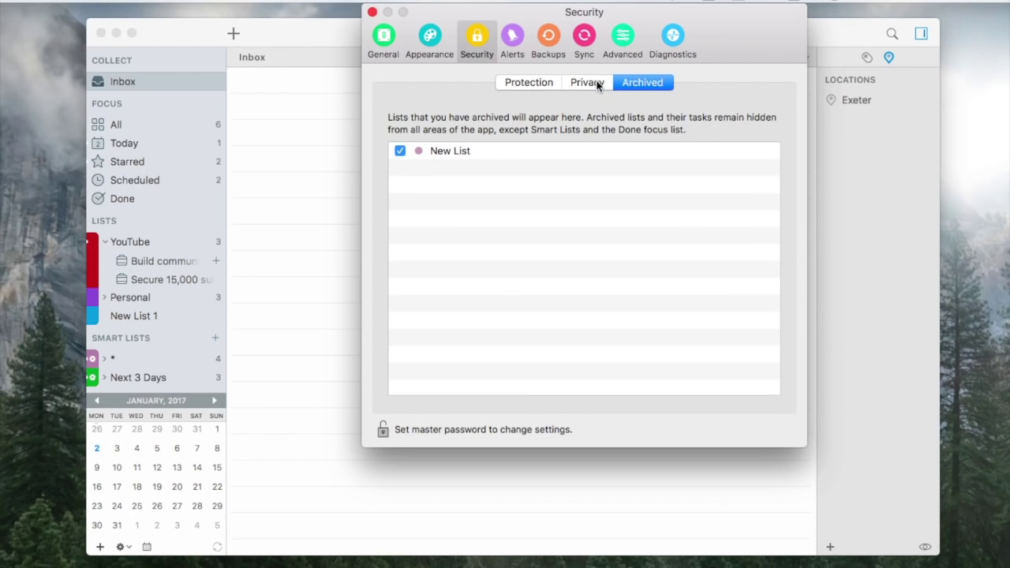
{"action": "left_click", "coordinate": [517, 39]}
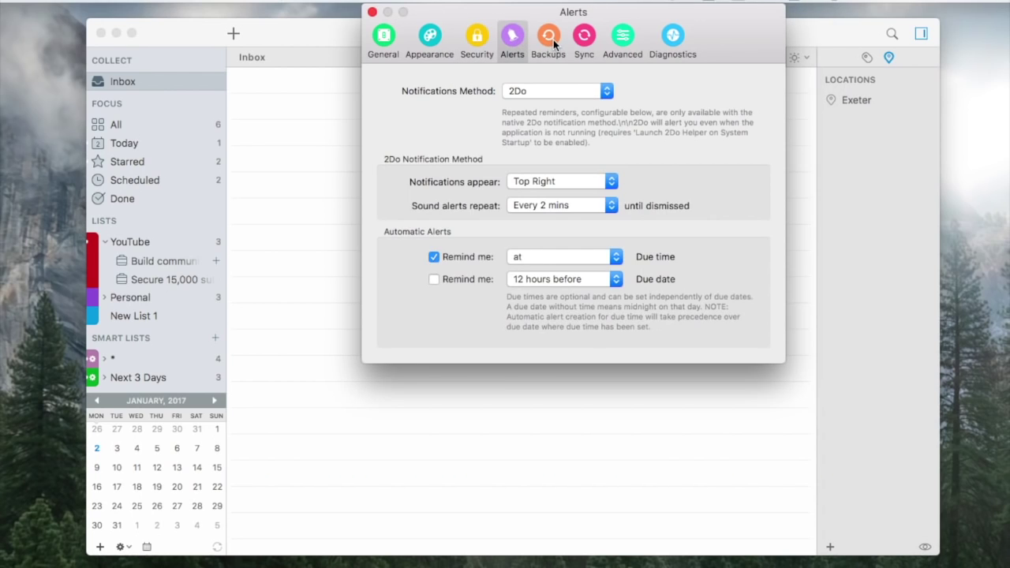
Review the Backups settings, then check Sync and keep Dropbox as the account type.
{"action": "left_click", "coordinate": [552, 43]}
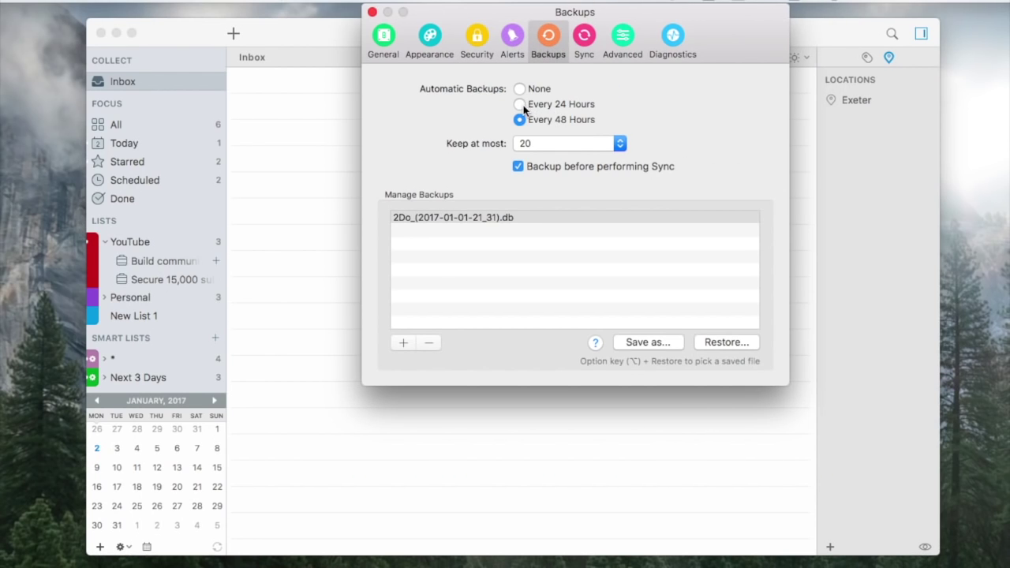
{"action": "left_click", "coordinate": [585, 36]}
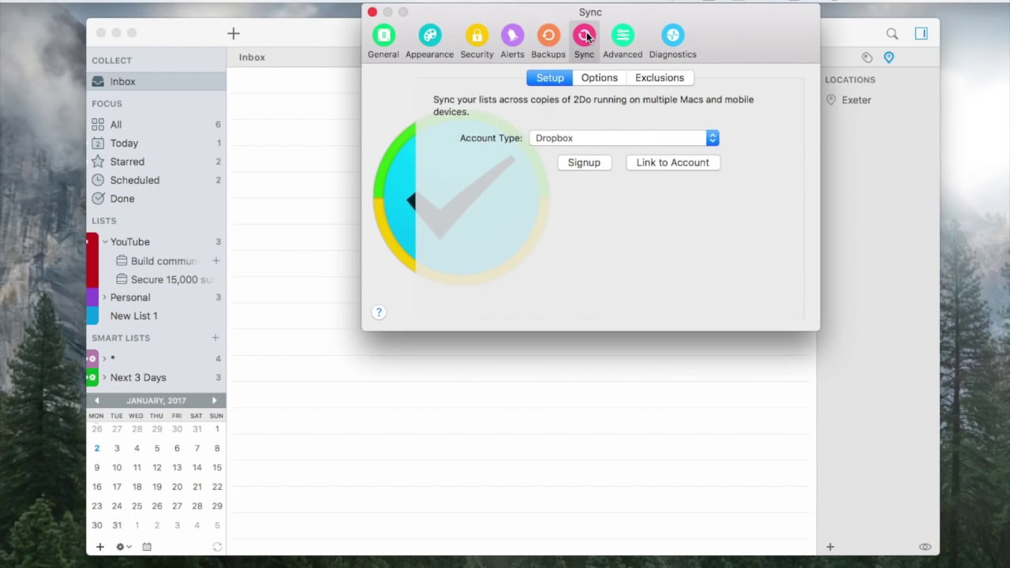
{"action": "left_click", "coordinate": [582, 138]}
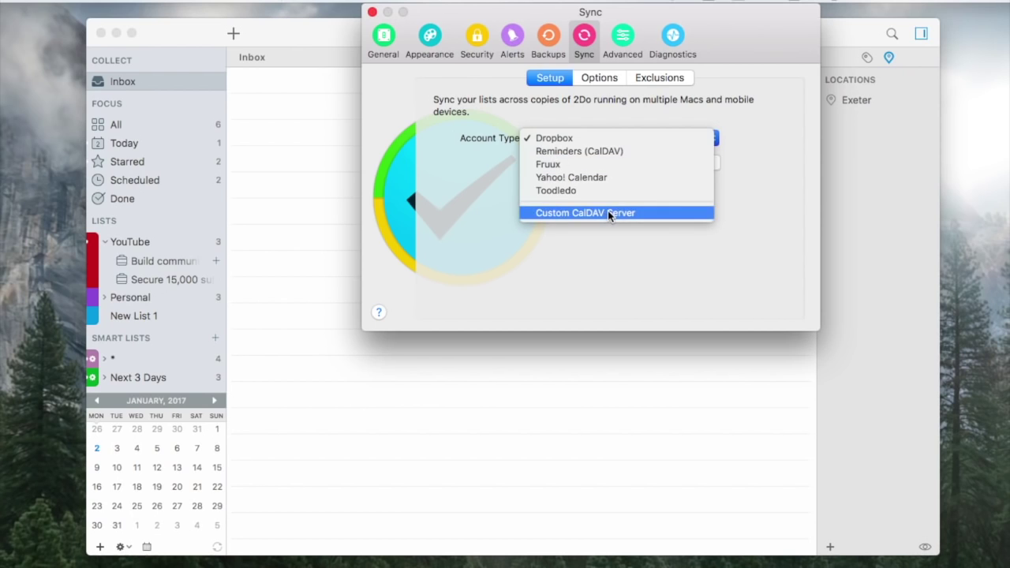
{"action": "left_click", "coordinate": [623, 43]}
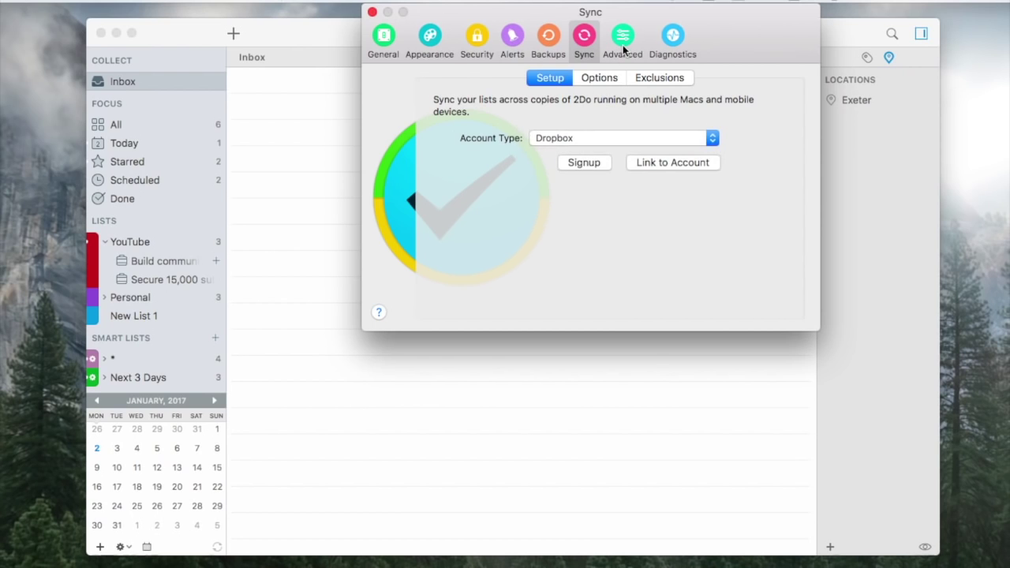
Look over the Advanced and Diagnostics settings, return to General, and close Preferences.
{"action": "left_click", "coordinate": [623, 46]}
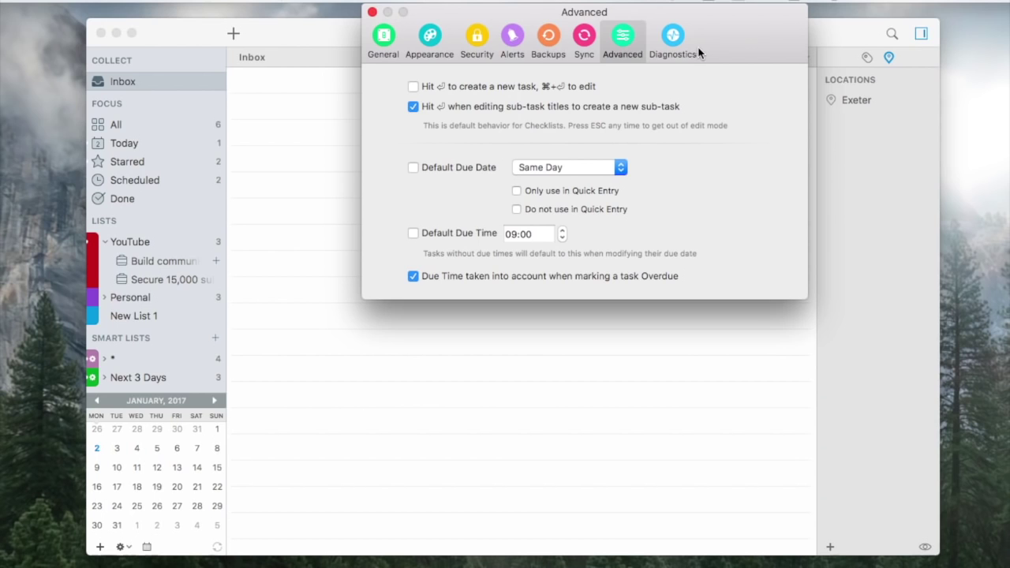
{"action": "left_click", "coordinate": [673, 38]}
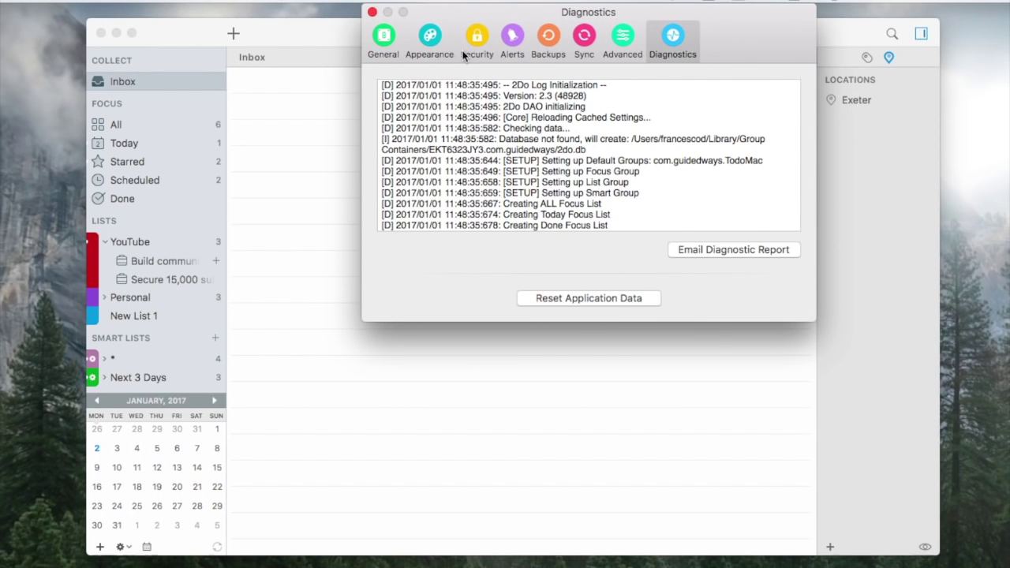
{"action": "left_click", "coordinate": [380, 43]}
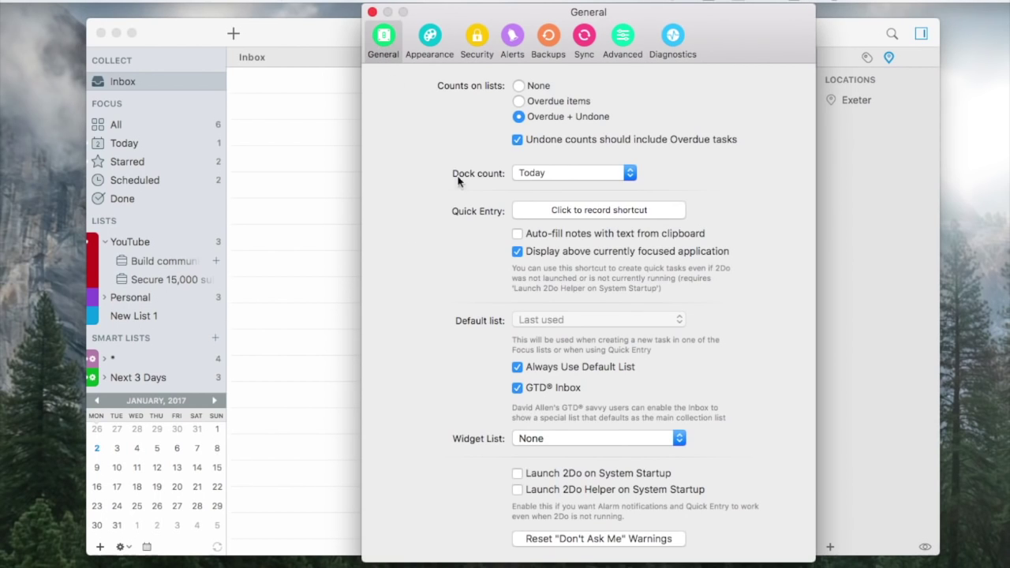
{"action": "left_click", "coordinate": [373, 10]}
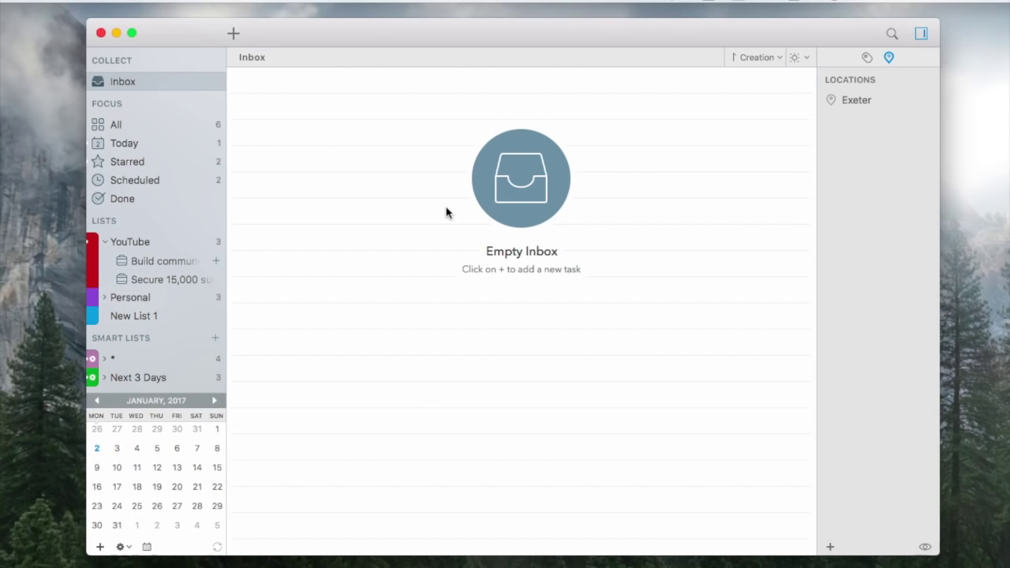
View the YouTube list's tasks, then switch to the All view of every task.
{"action": "left_click", "coordinate": [207, 242]}
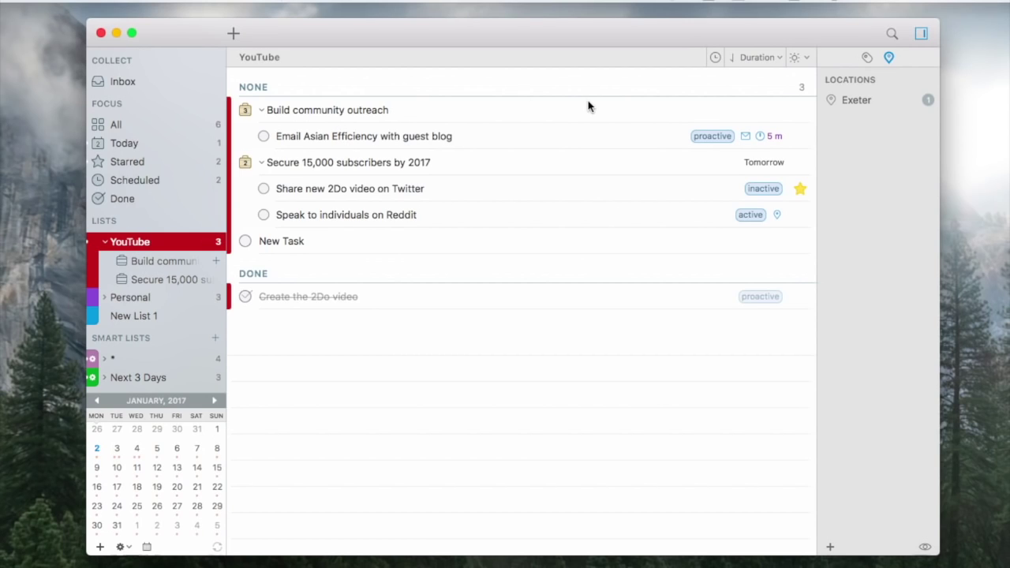
{"action": "left_click", "coordinate": [126, 131]}
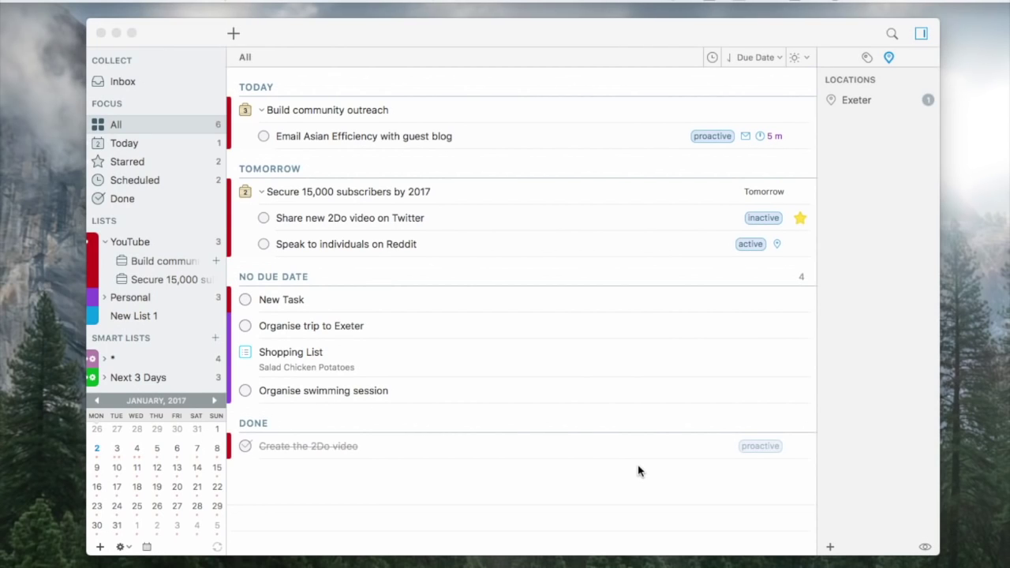